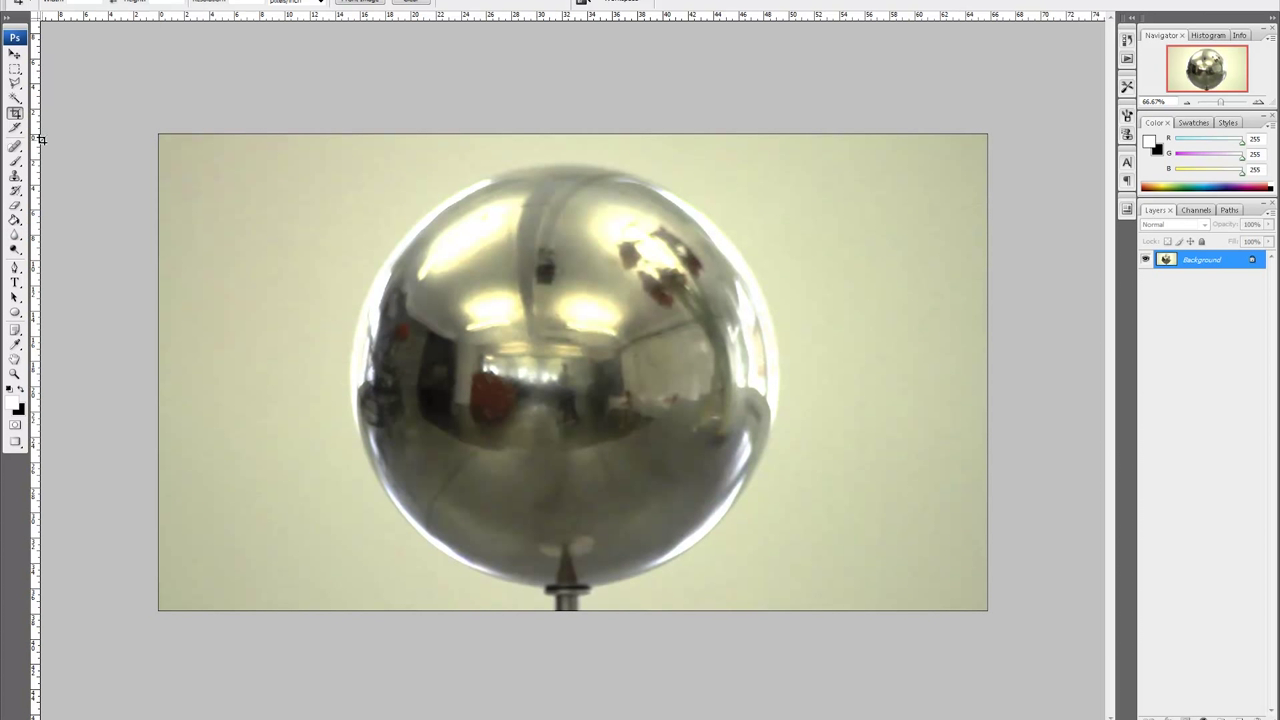
# Step: Crop the photo to a near-square frame tightly around the chrome sphere, nudging the top, left and bottom edges
pyautogui.moveTo(355, 171)
pyautogui.mouseDown()
pyautogui.moveTo(734, 583)
pyautogui.moveTo(752, 591)
pyautogui.moveTo(780, 576)
pyautogui.mouseUp()
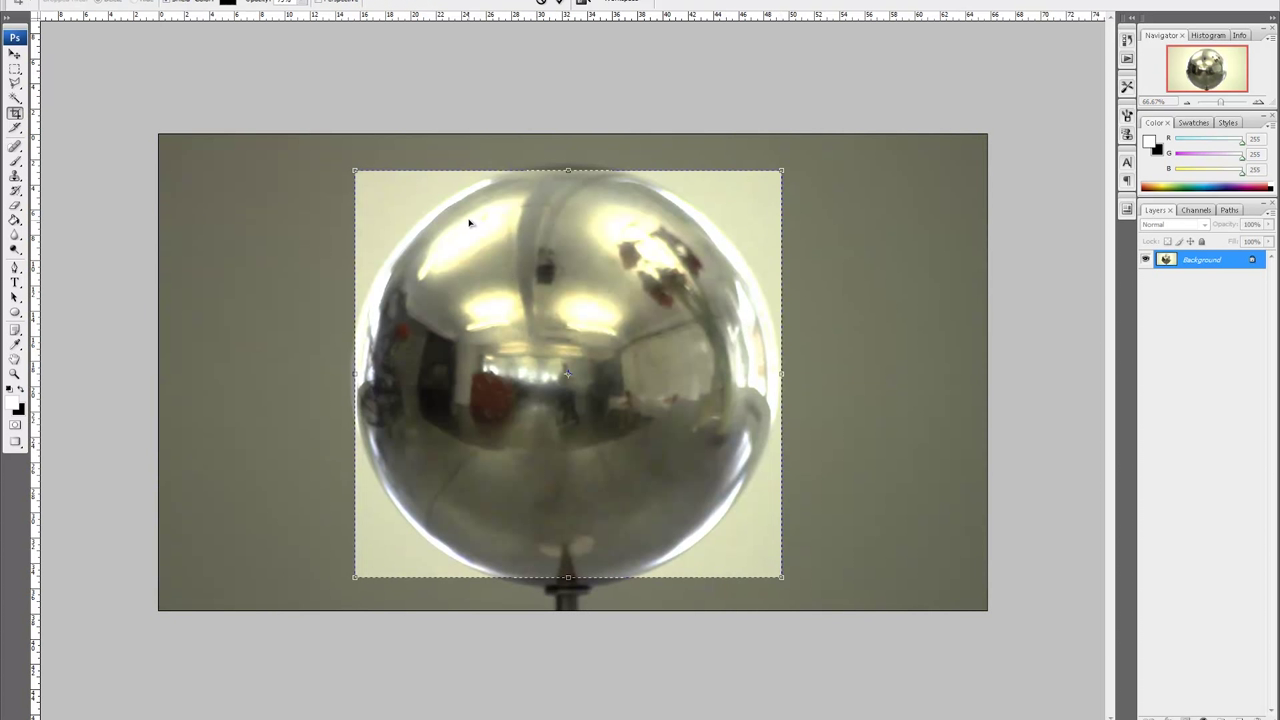
pyautogui.moveTo(567, 164); pyautogui.dragTo(568, 163)
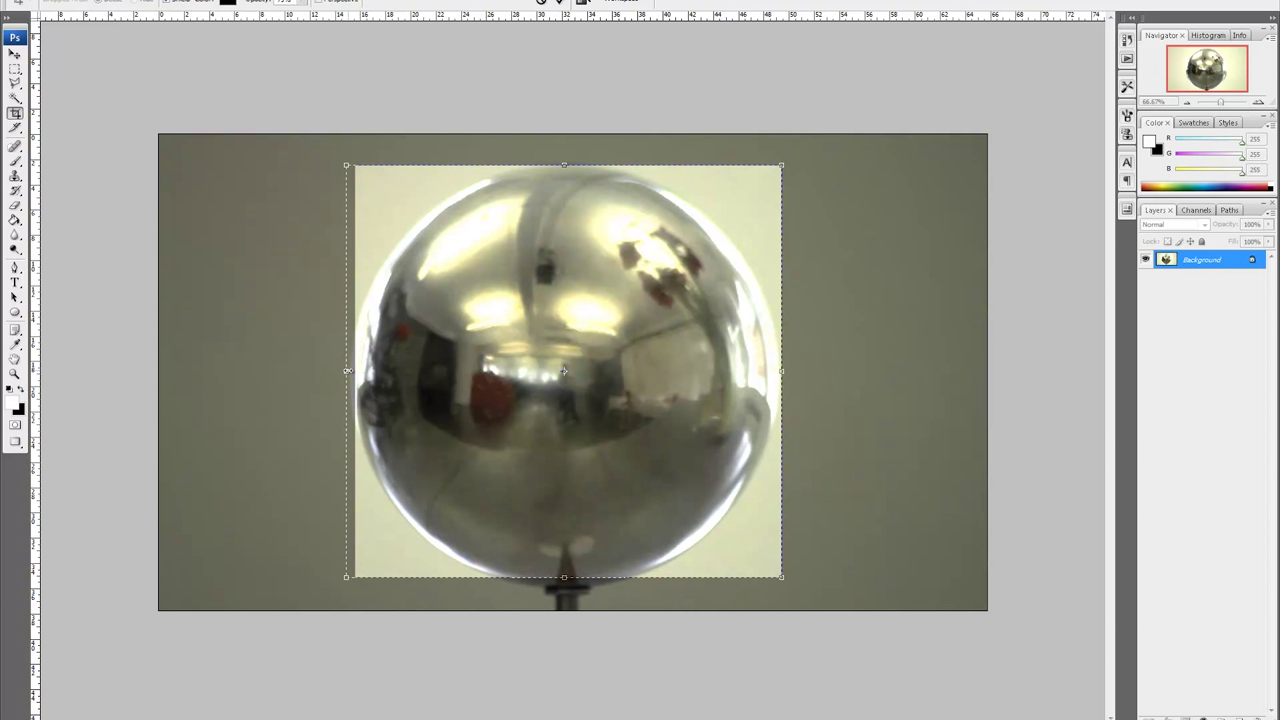
pyautogui.moveTo(355, 371); pyautogui.dragTo(348, 371)
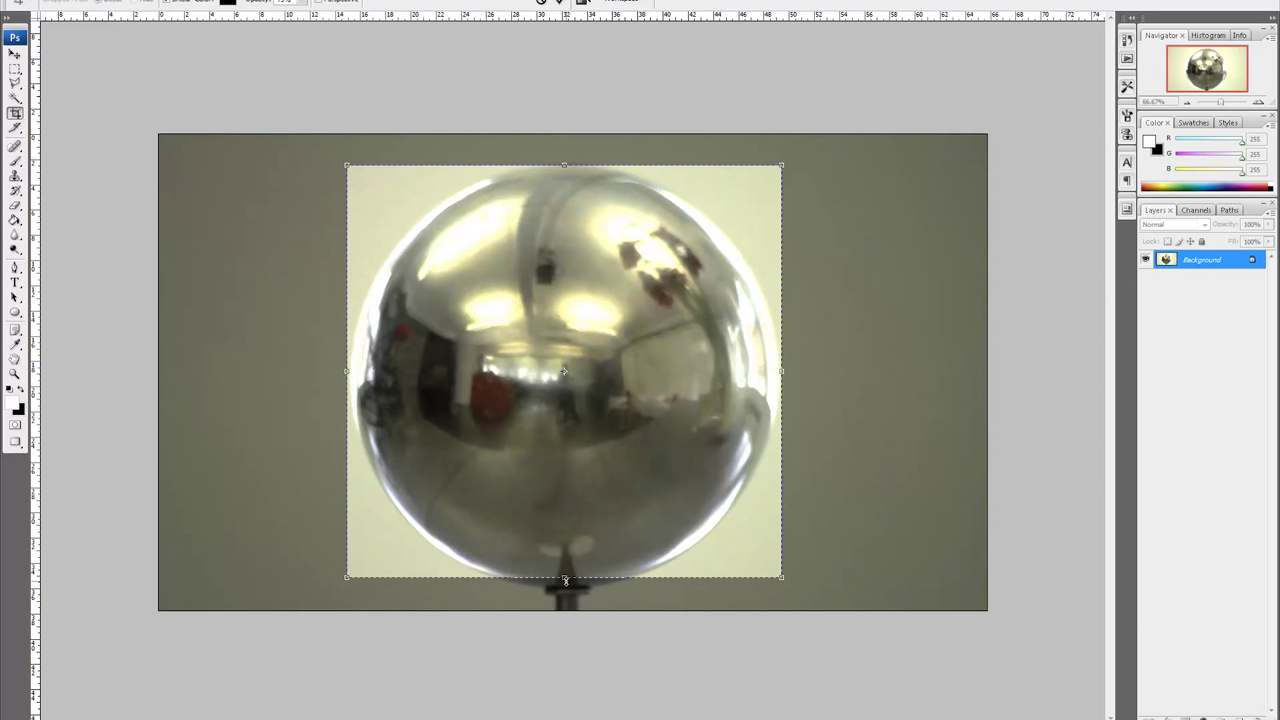
pyautogui.moveTo(565, 578); pyautogui.dragTo(565, 590)
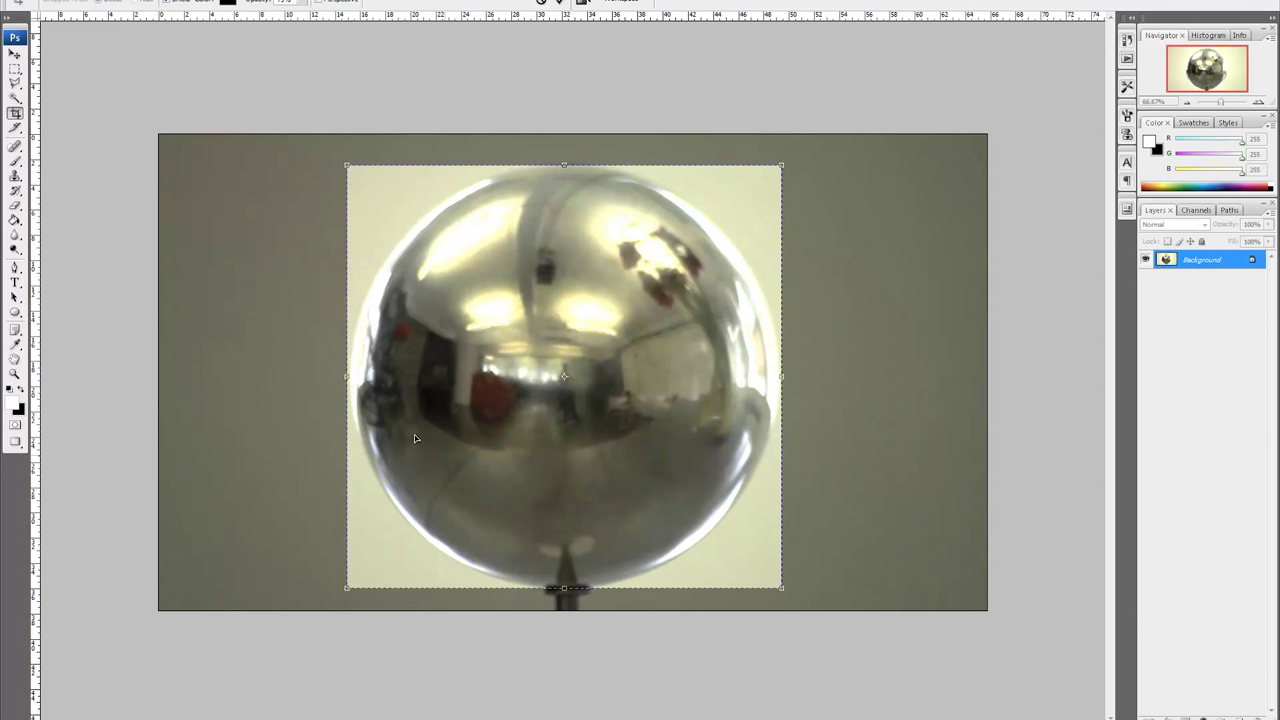
pyautogui.press('Return')
pyautogui.click(12, 2)
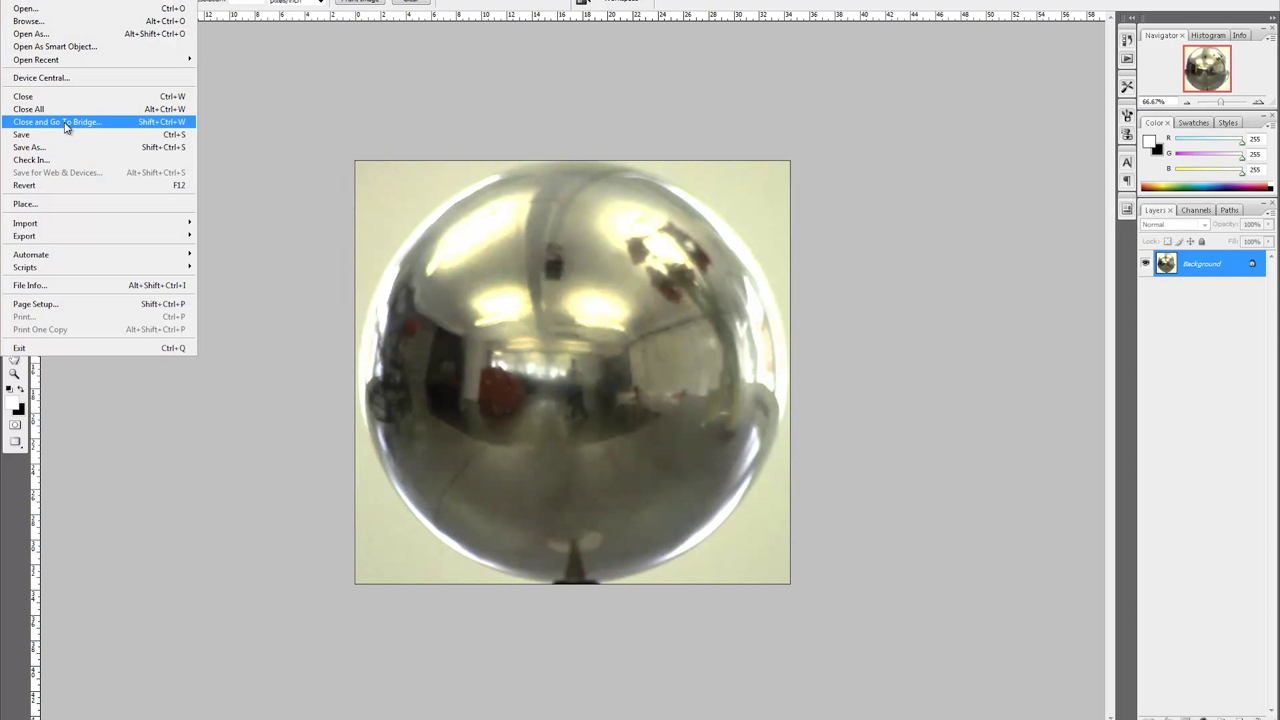
# Step: Save the cropped image as 'HDR Imageto flatten' in Radiance (*.HDR) format
pyautogui.click(60, 148)
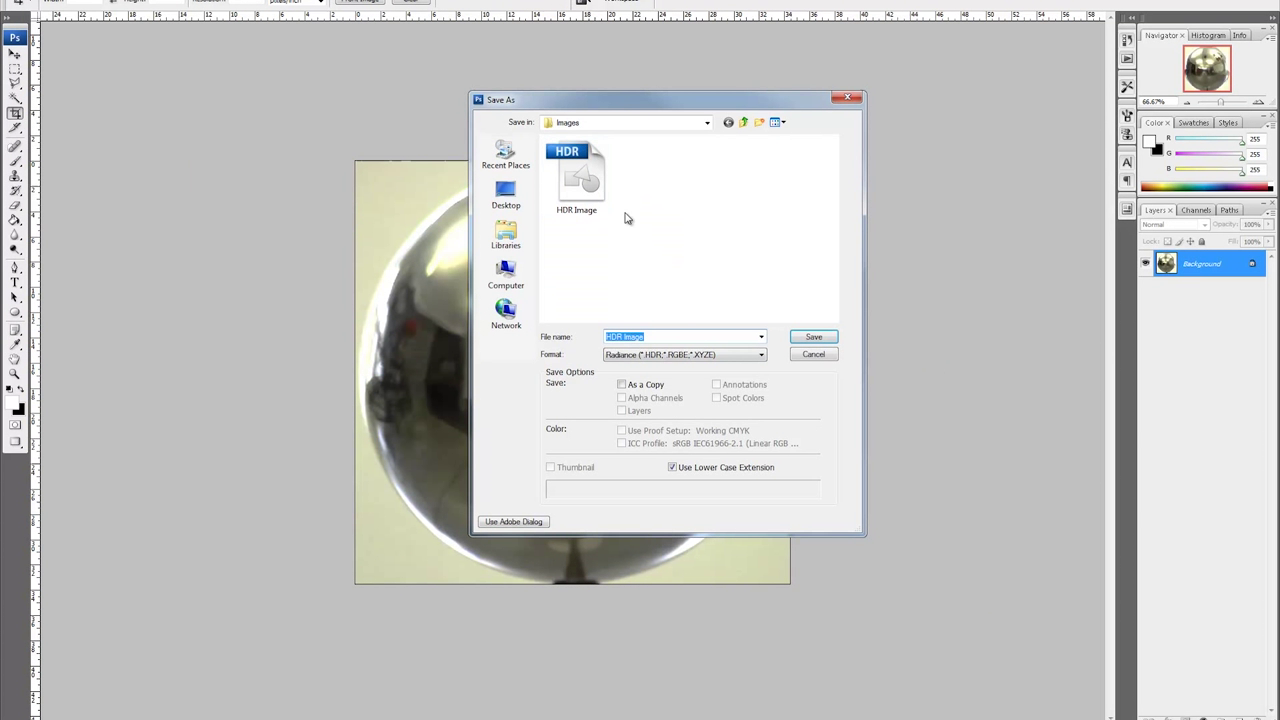
pyautogui.press('End')
pyautogui.write('to f')
pyautogui.press('Tab')
pyautogui.click(632, 358)
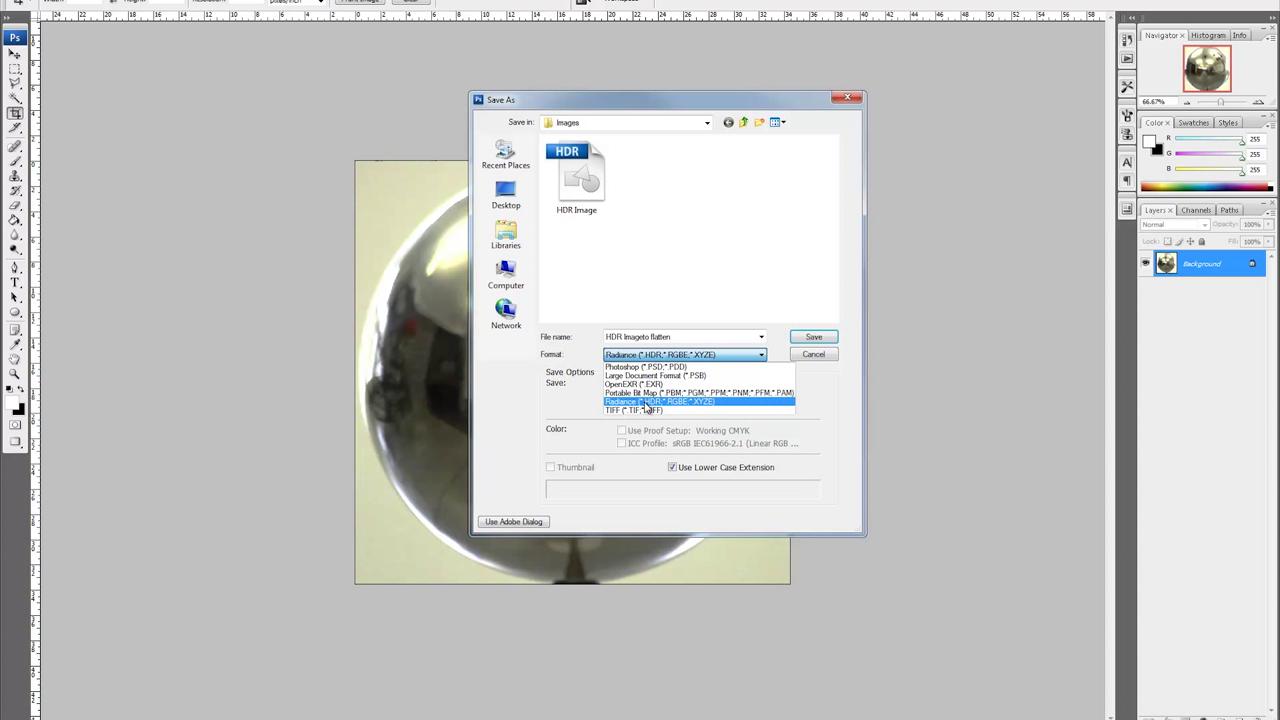
pyautogui.click(648, 403)
pyautogui.click(822, 337)
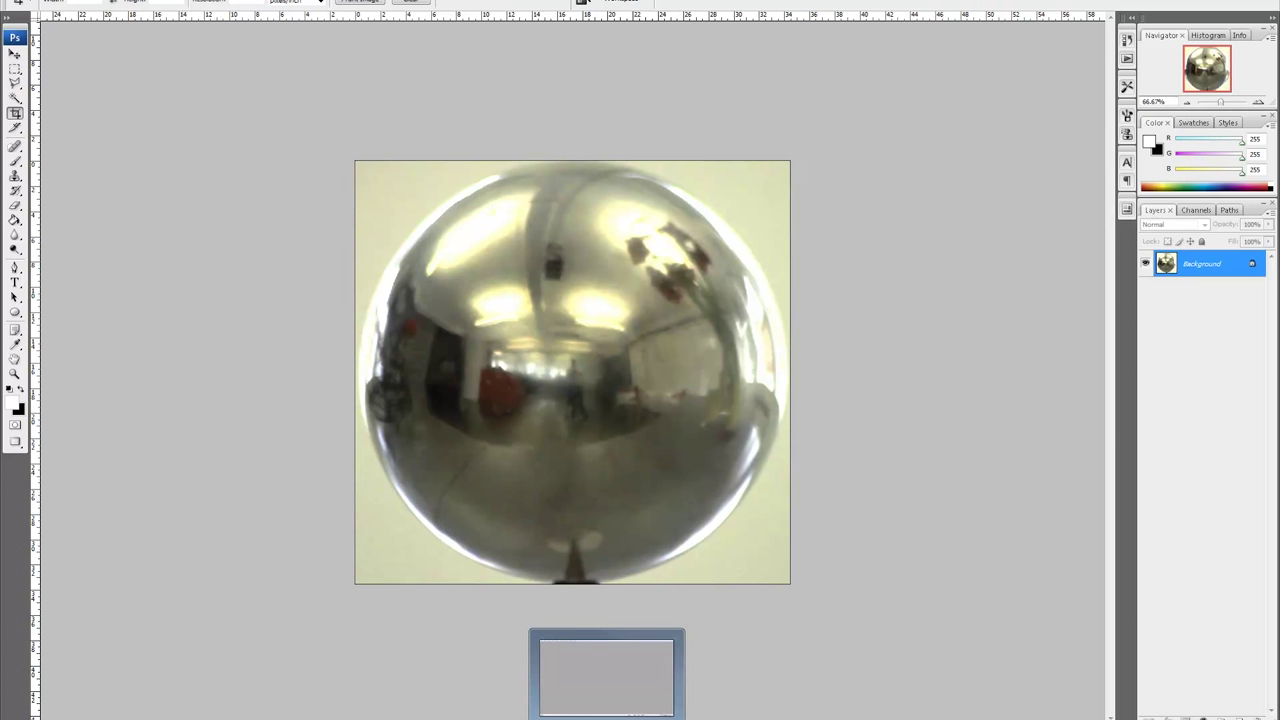
pyautogui.hotkey('alt', 'Tab')
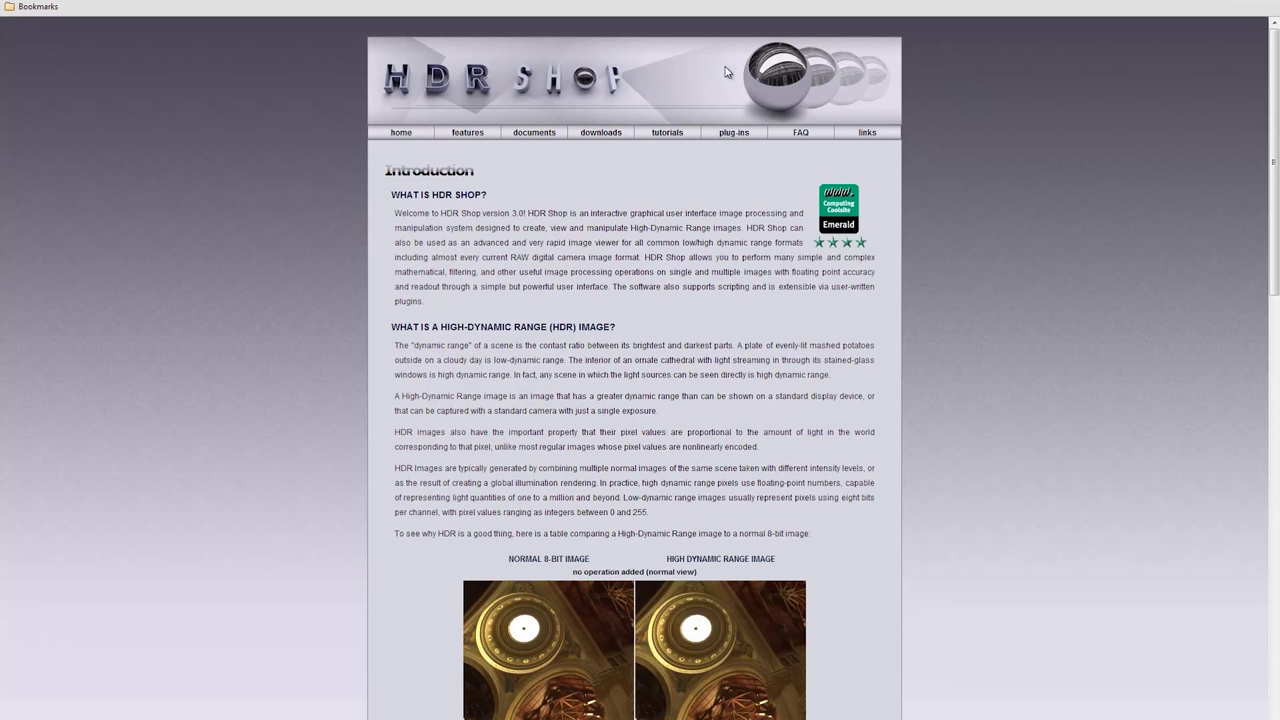
# Step: Go to the downloads page of the HDR Shop website
pyautogui.click(600, 133)
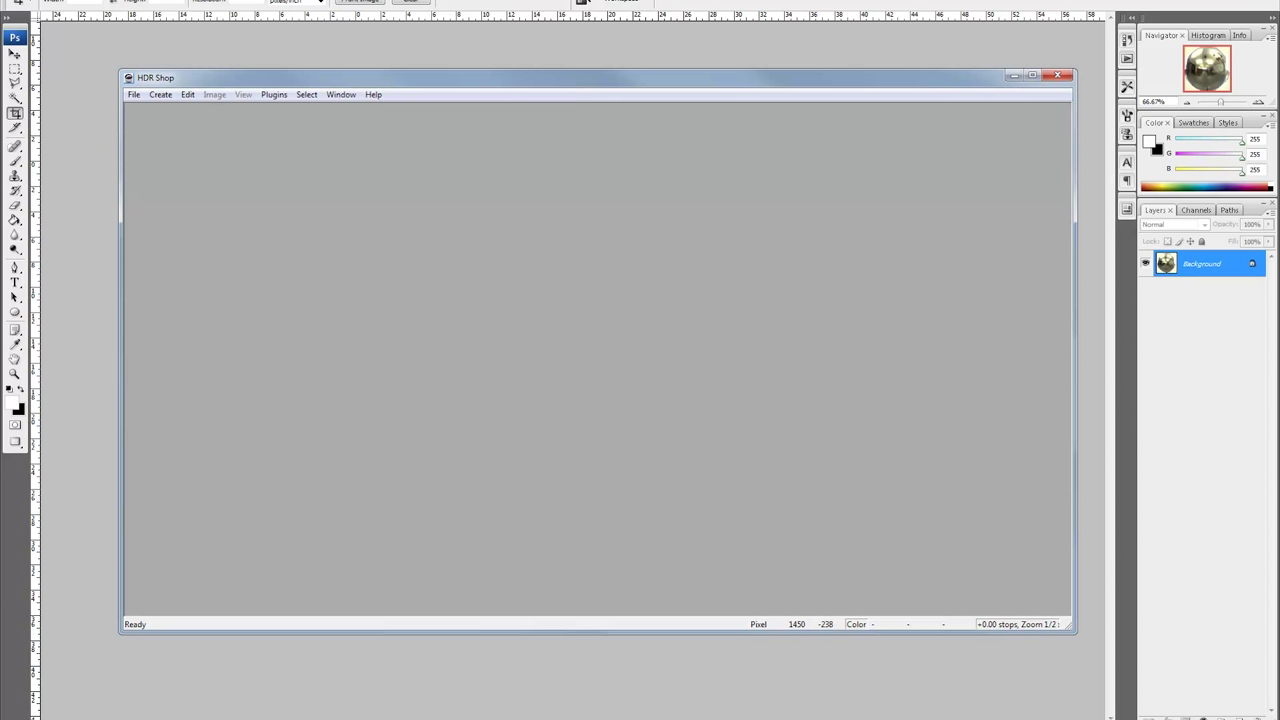
# Step: Open HDR Imageto flatten.hdr from the Making an IBL > Images folder and zoom out to see it
pyautogui.click(133, 94)
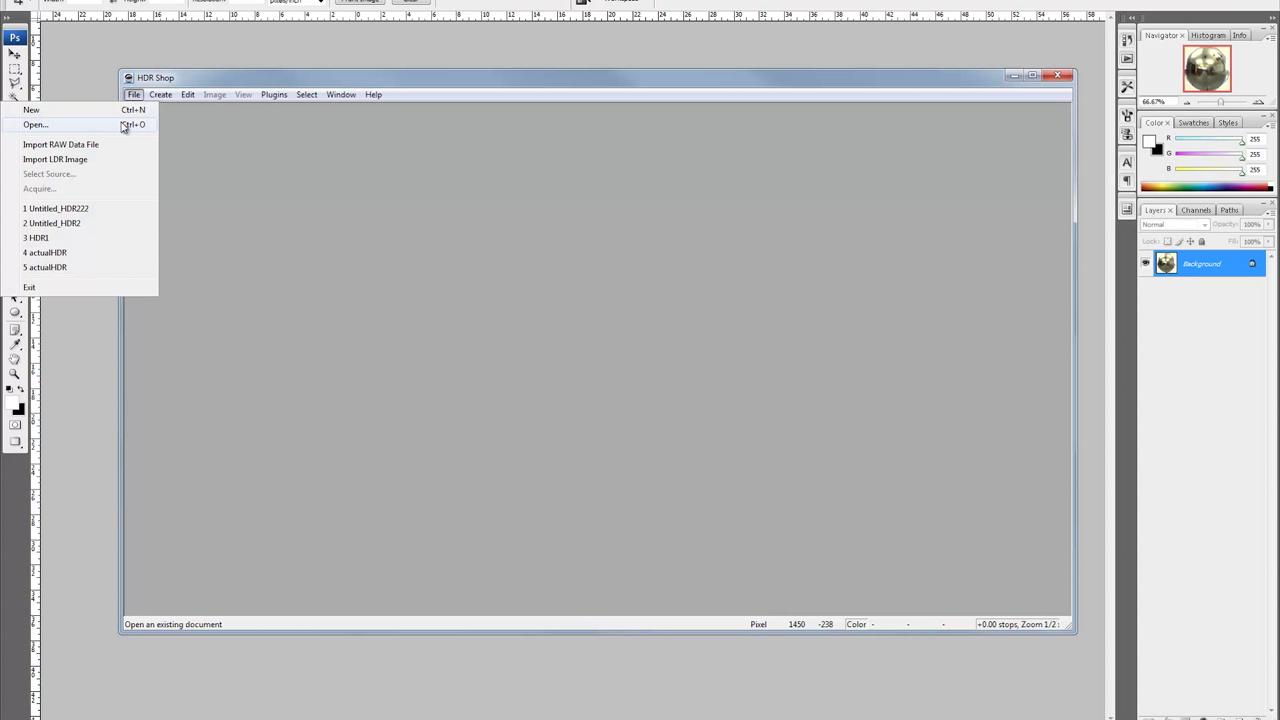
pyautogui.click(128, 124)
pyautogui.click(666, 282)
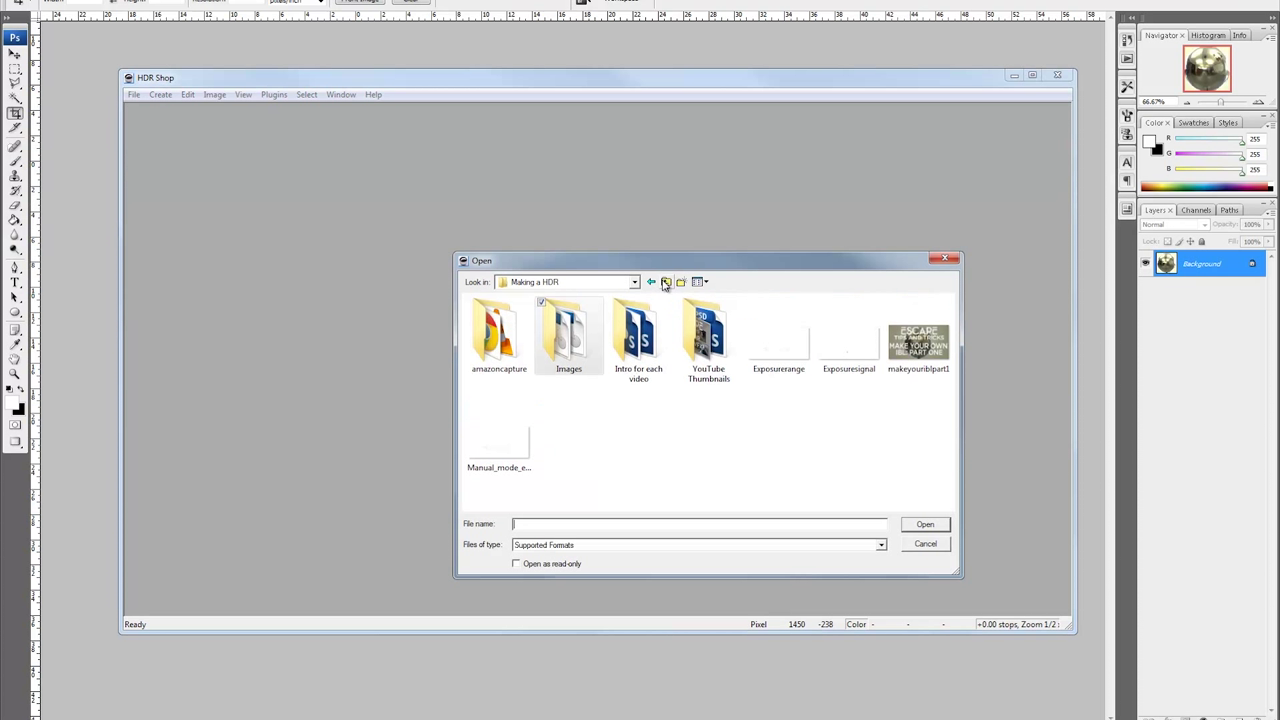
pyautogui.click(666, 282)
pyautogui.doubleClick(766, 338)
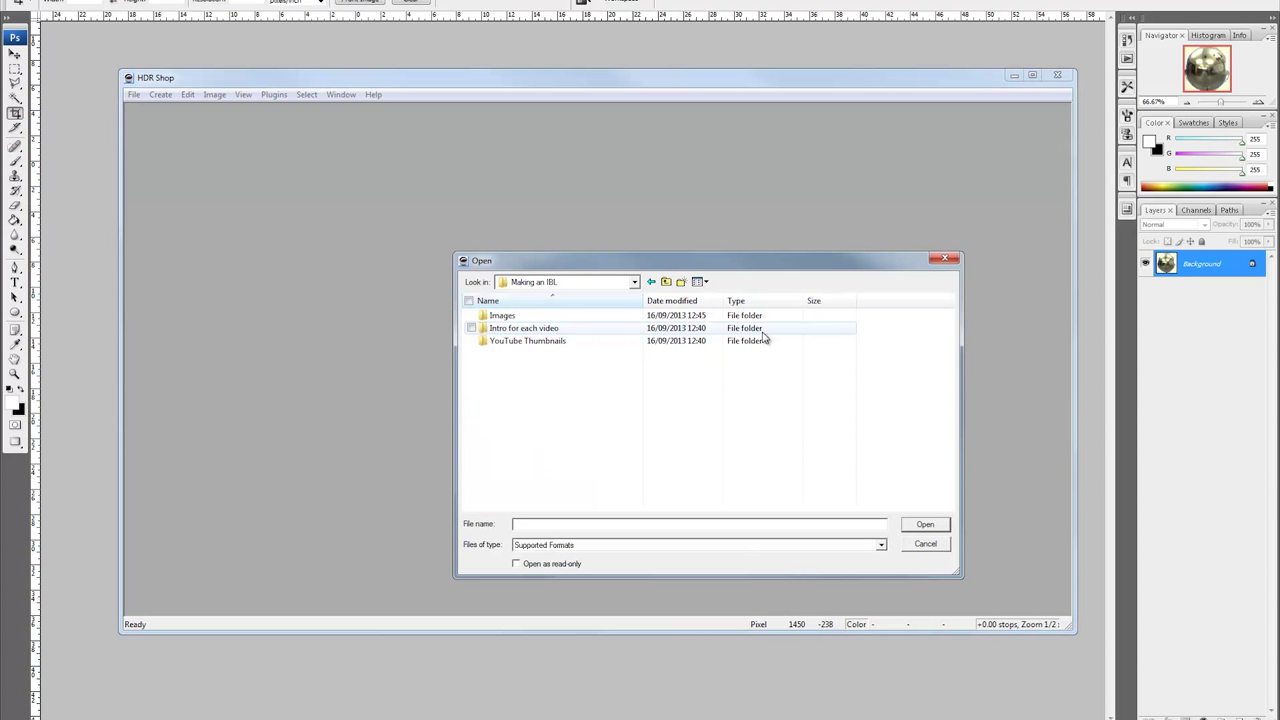
pyautogui.doubleClick(510, 316)
pyautogui.click(568, 340)
pyautogui.click(945, 521)
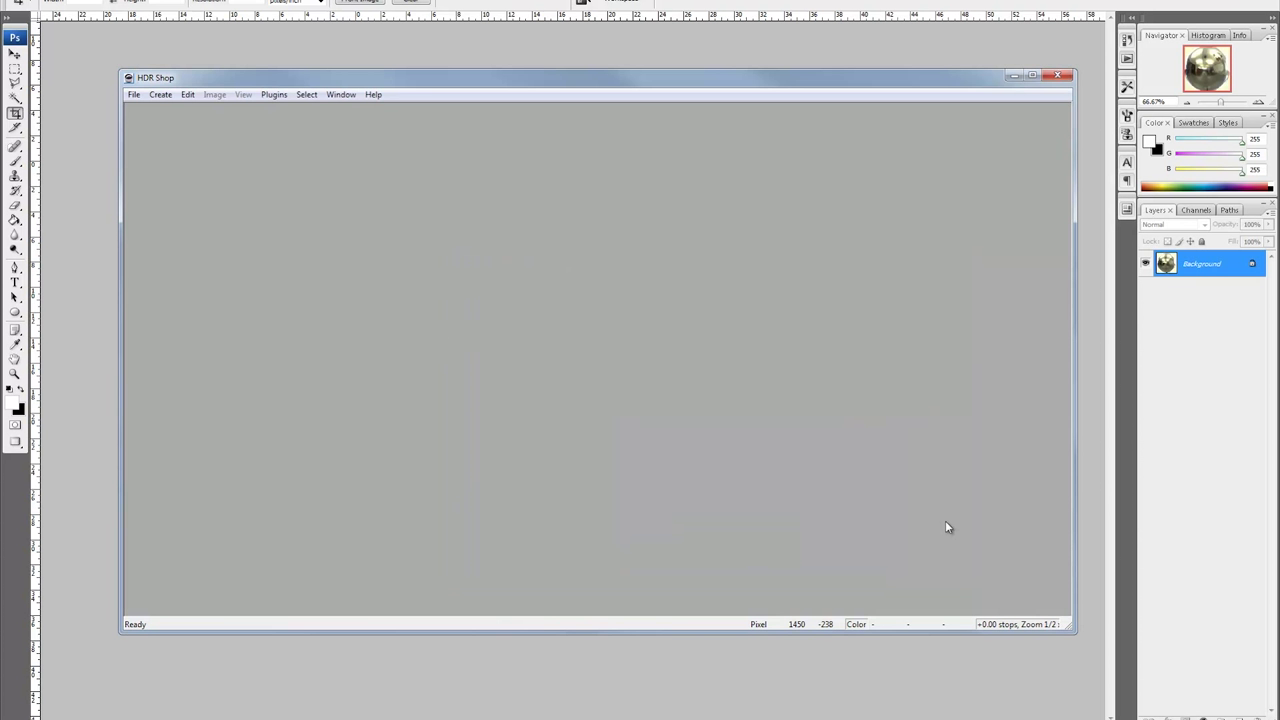
pyautogui.press('-')
# Step: Bring up Image > Panorama > Panoramic Transformations for the mirrored-ball image
pyautogui.click(215, 95)
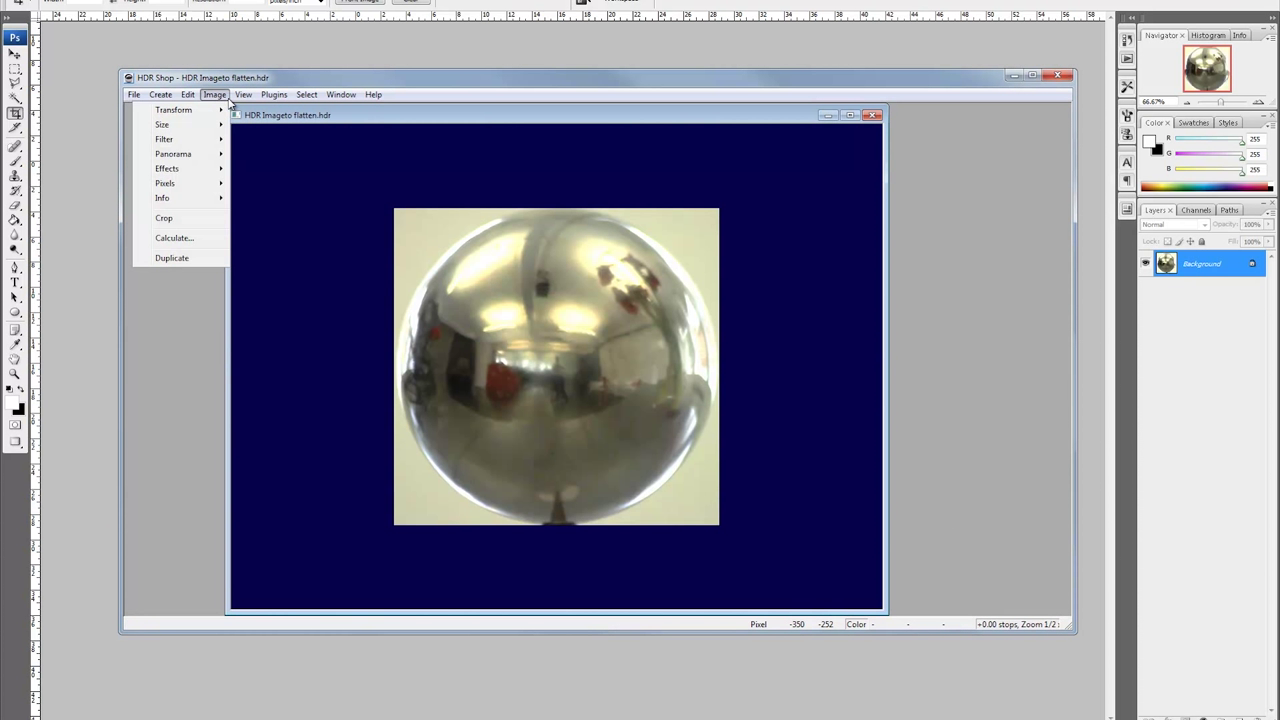
pyautogui.moveTo(184, 160)
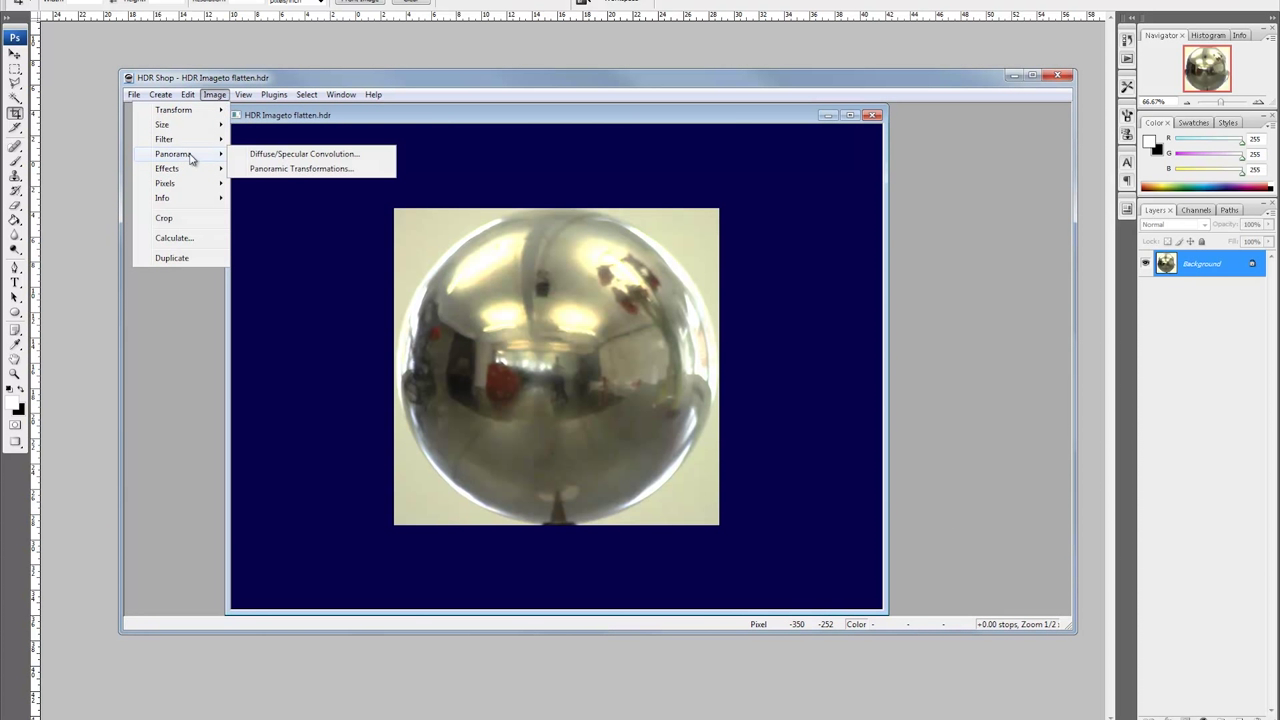
pyautogui.click(300, 168)
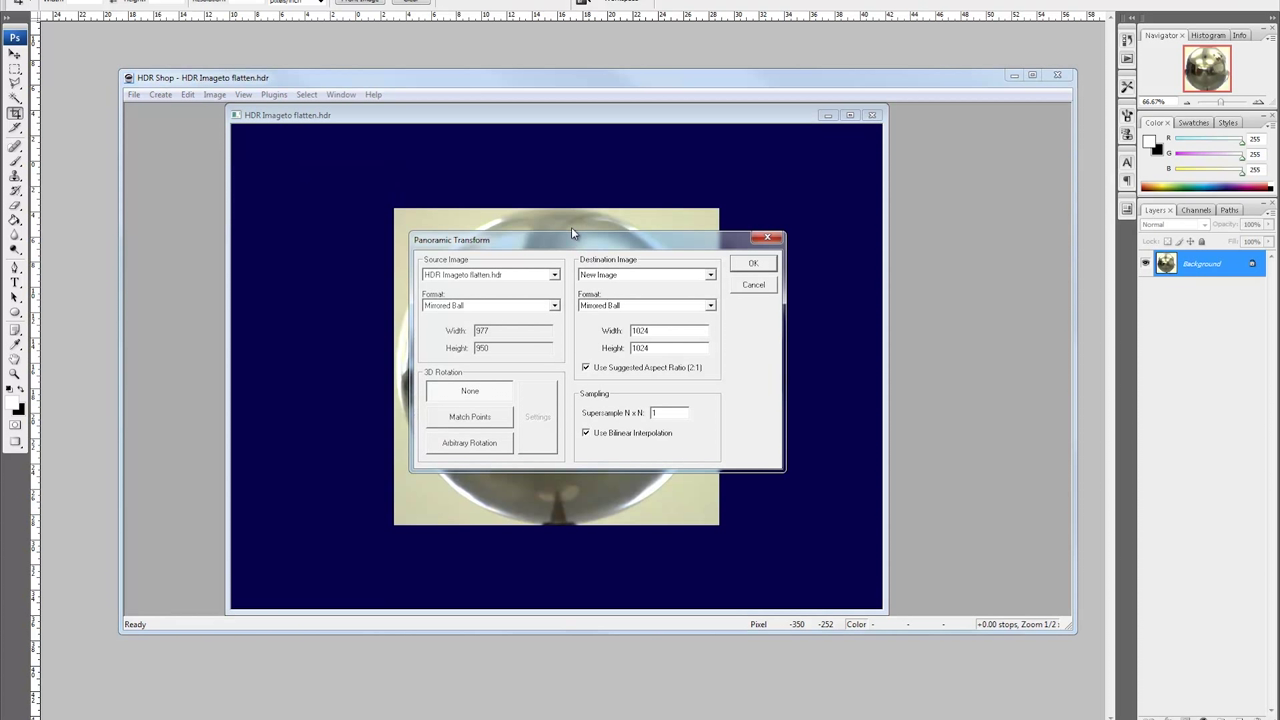
# Step: Set the destination format to Latitude/Longitude with width 2048 and run the transform
pyautogui.moveTo(572, 239); pyautogui.dragTo(561, 274)
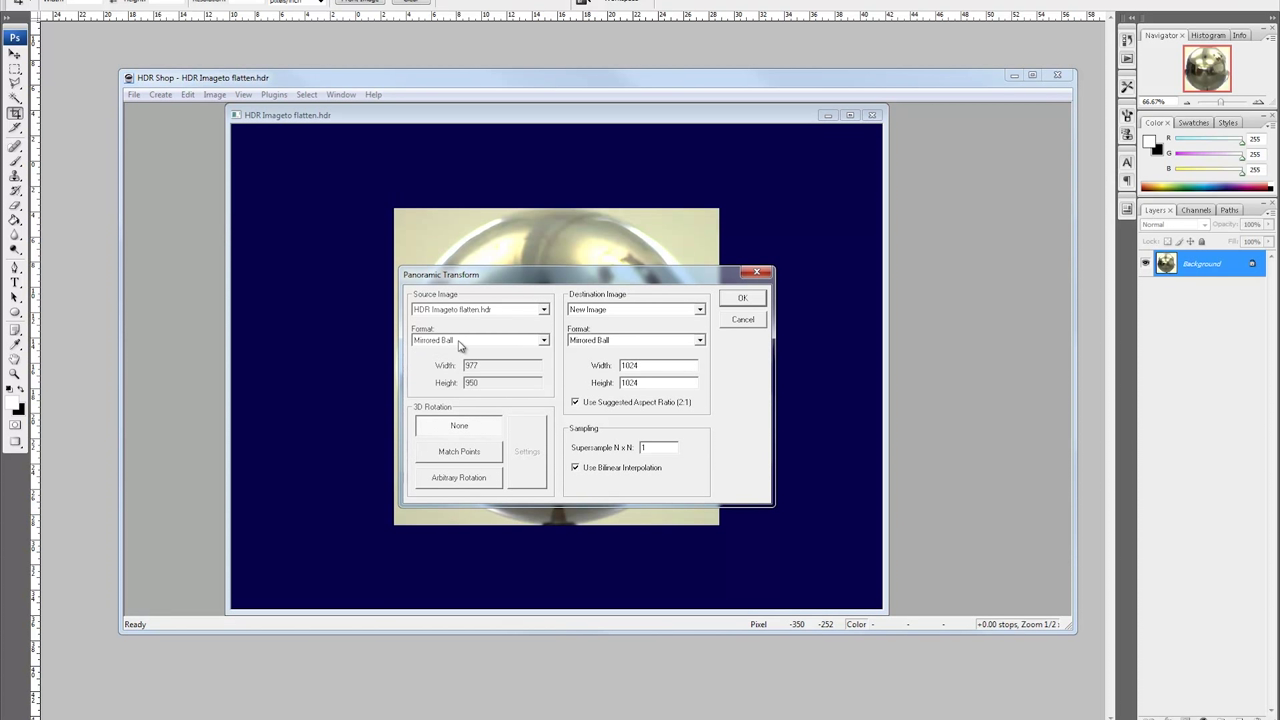
pyautogui.moveTo(505, 286); pyautogui.dragTo(768, 304)
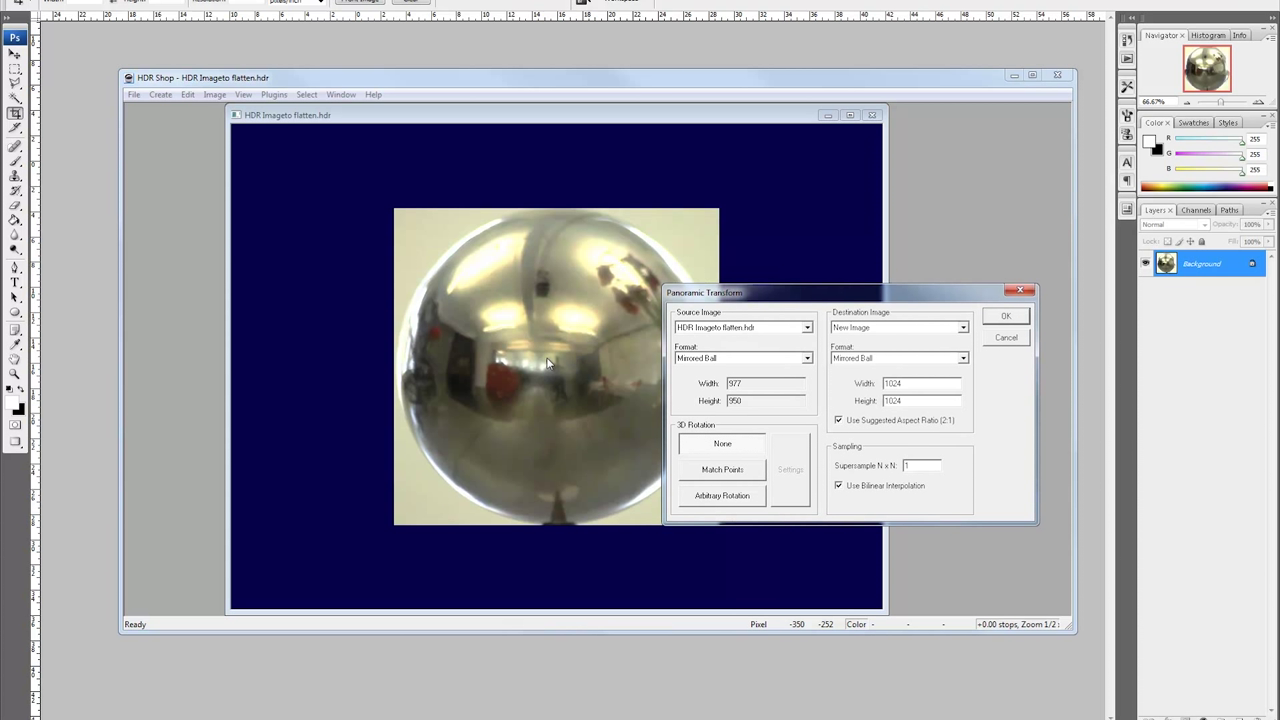
pyautogui.click(912, 360)
pyautogui.click(877, 397)
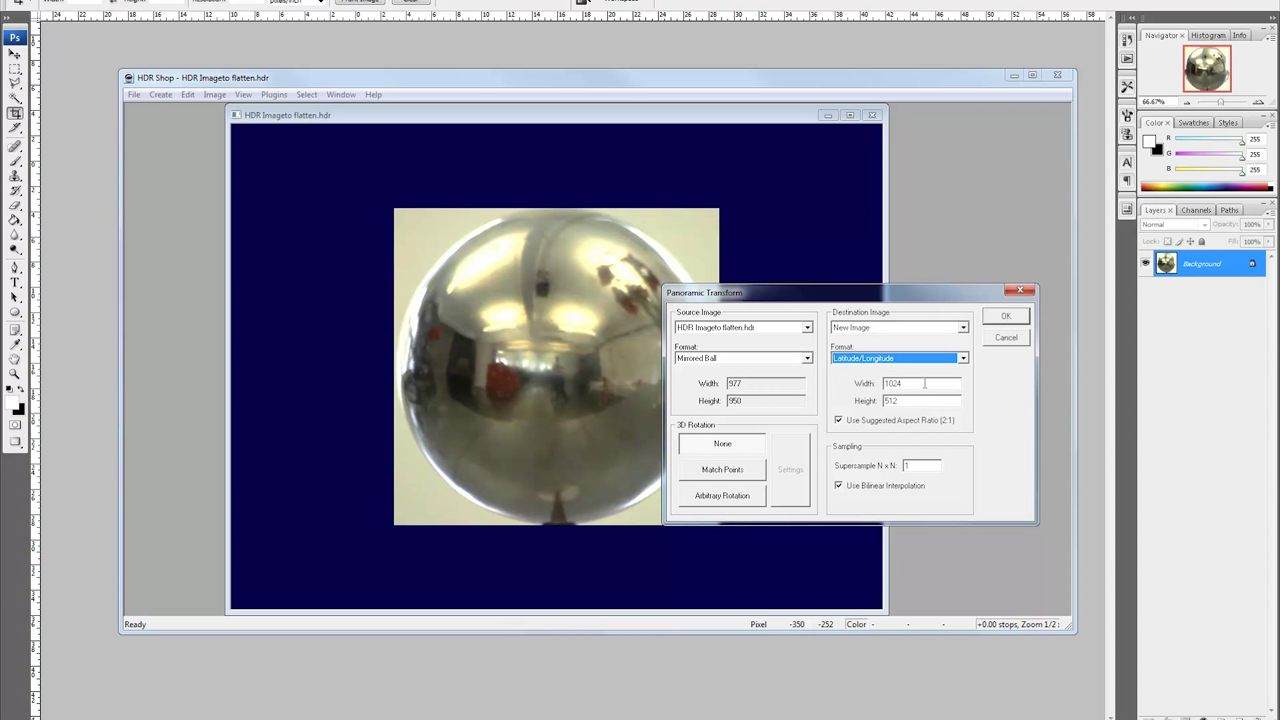
pyautogui.doubleClick(925, 383)
pyautogui.write('2048')
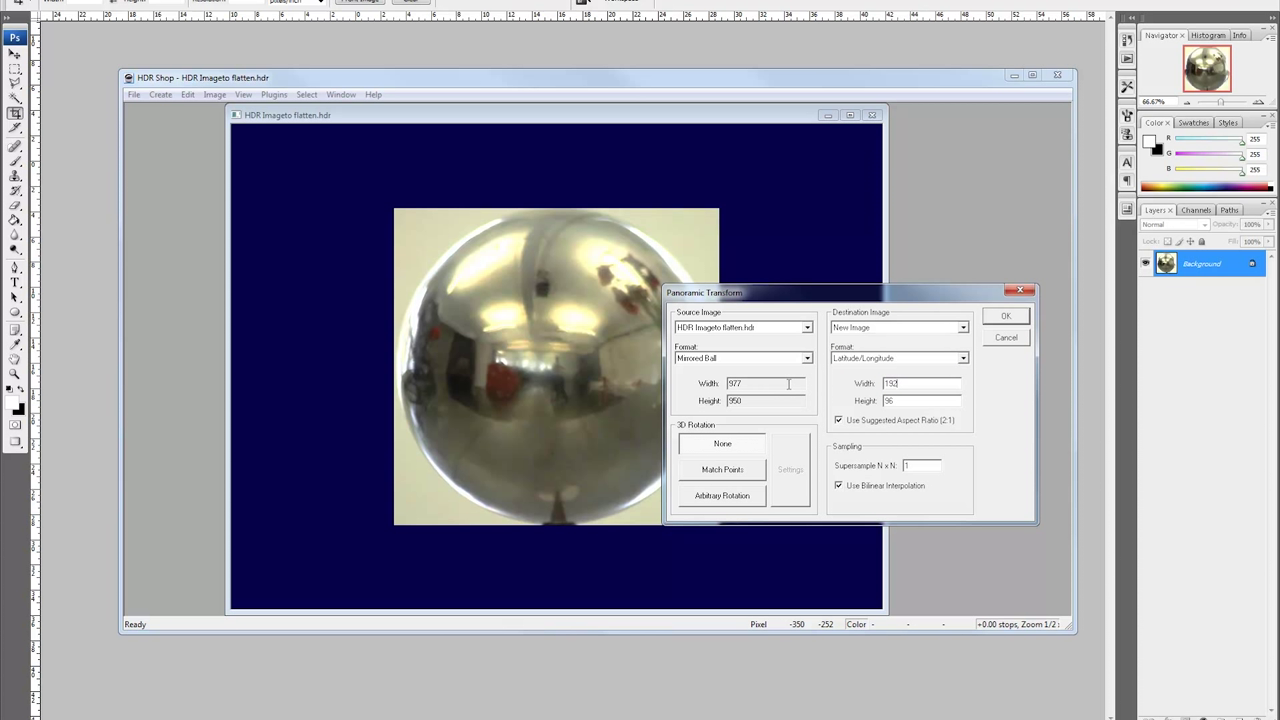
pyautogui.press('Return')
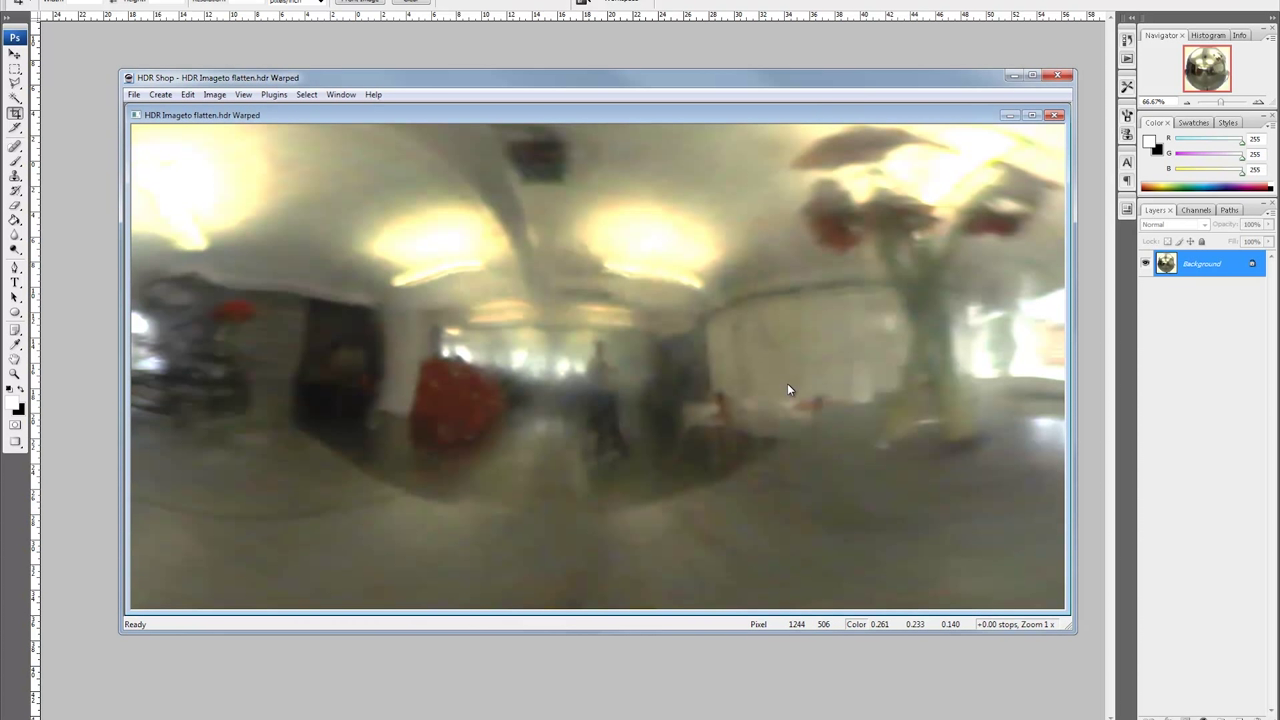
# Step: Start saving the panorama as a Radiance (*.HDR) file, typing the name 'HDRfla'
pyautogui.press('-')
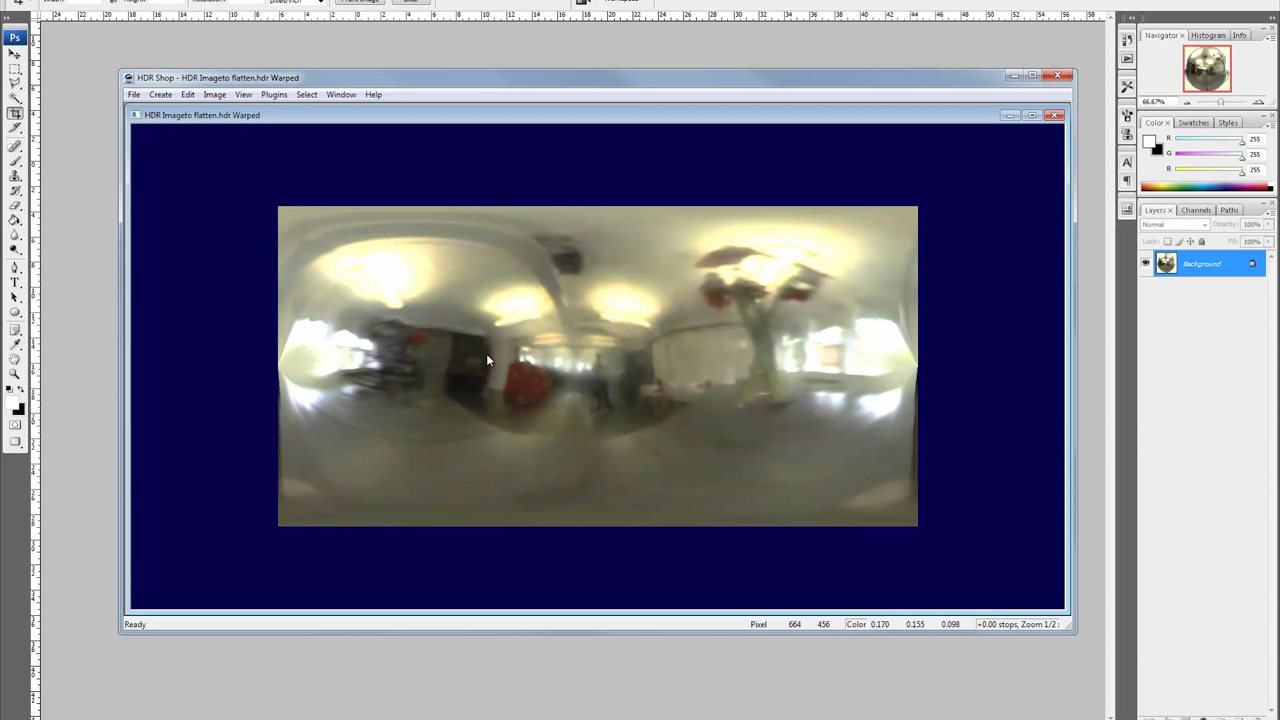
pyautogui.click(133, 94)
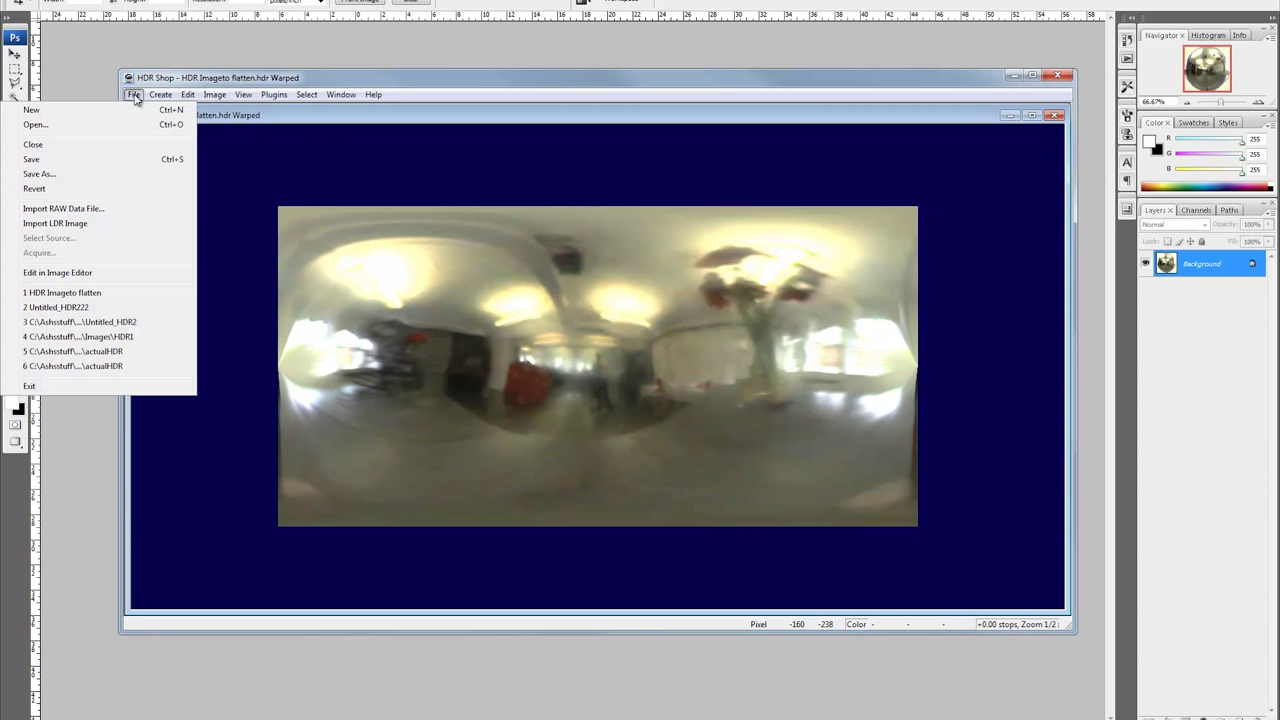
pyautogui.click(103, 174)
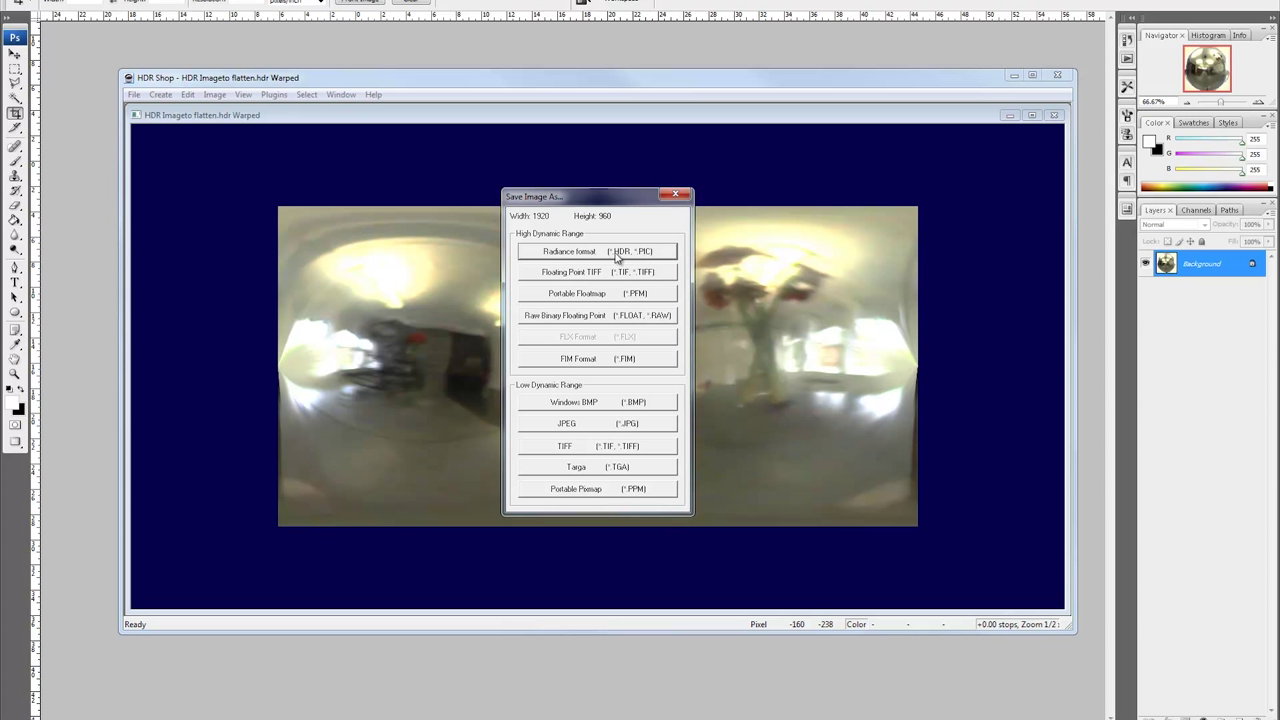
pyautogui.click(566, 251)
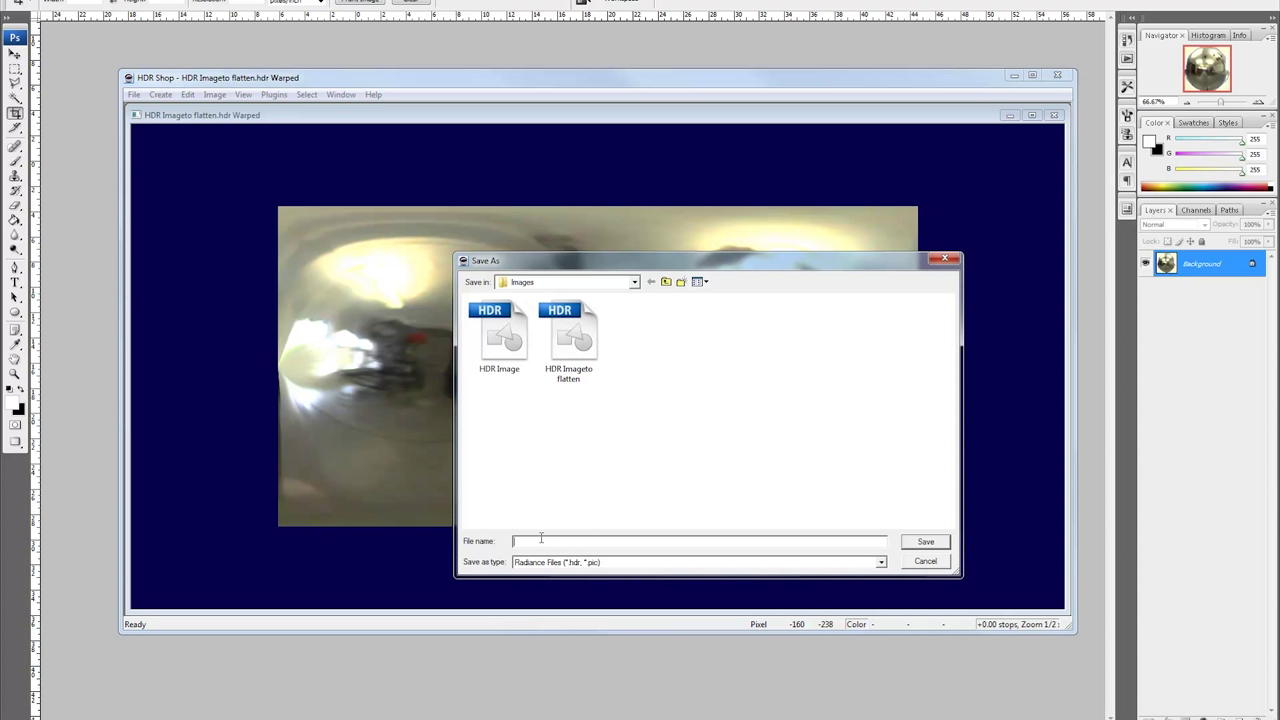
pyautogui.write('HDR')
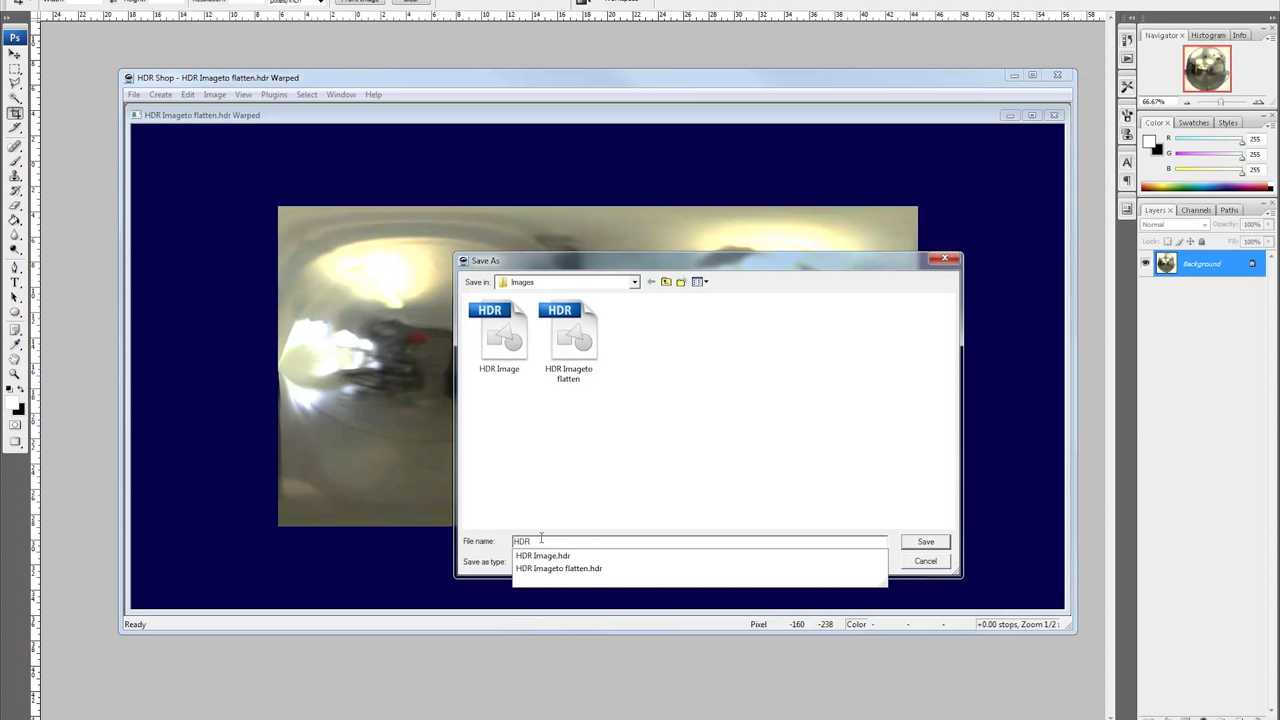
pyautogui.write('fla')
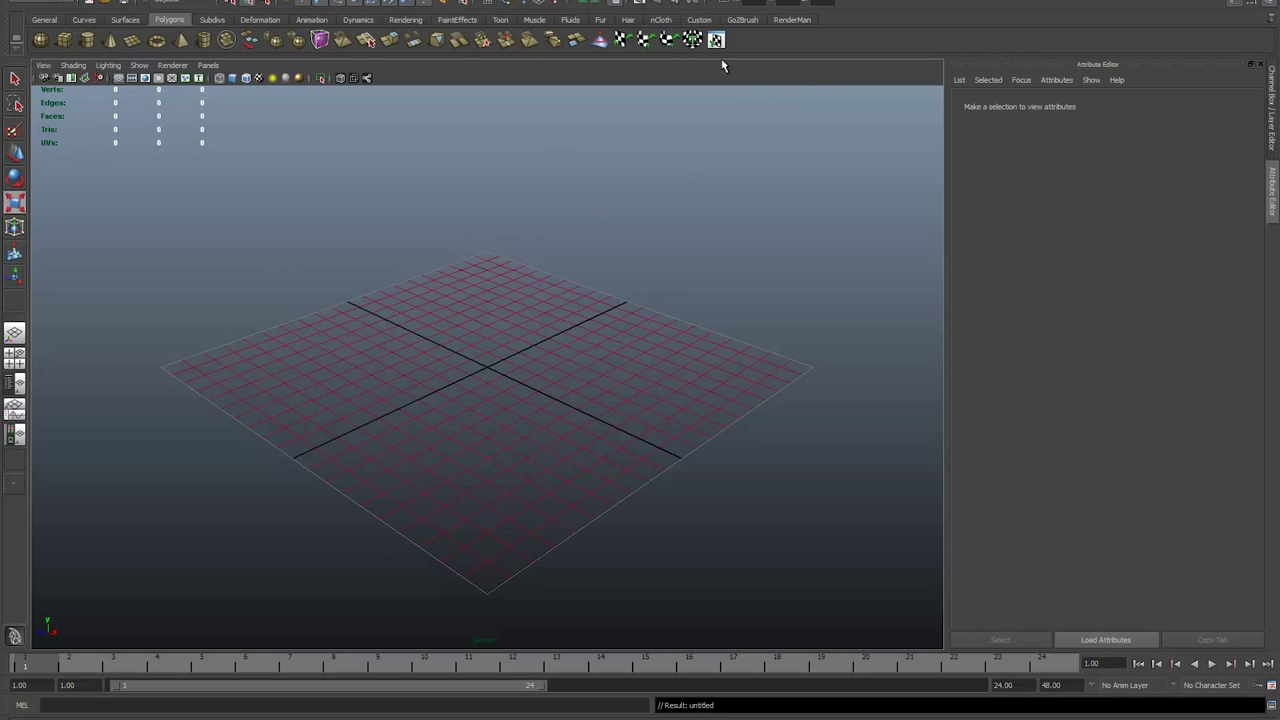
# Step: Set Render Using to mental ray and create an Image Based Lighting node under Indirect Lighting
pyautogui.moveTo(446, 410); pyautogui.dragTo(470, 395)
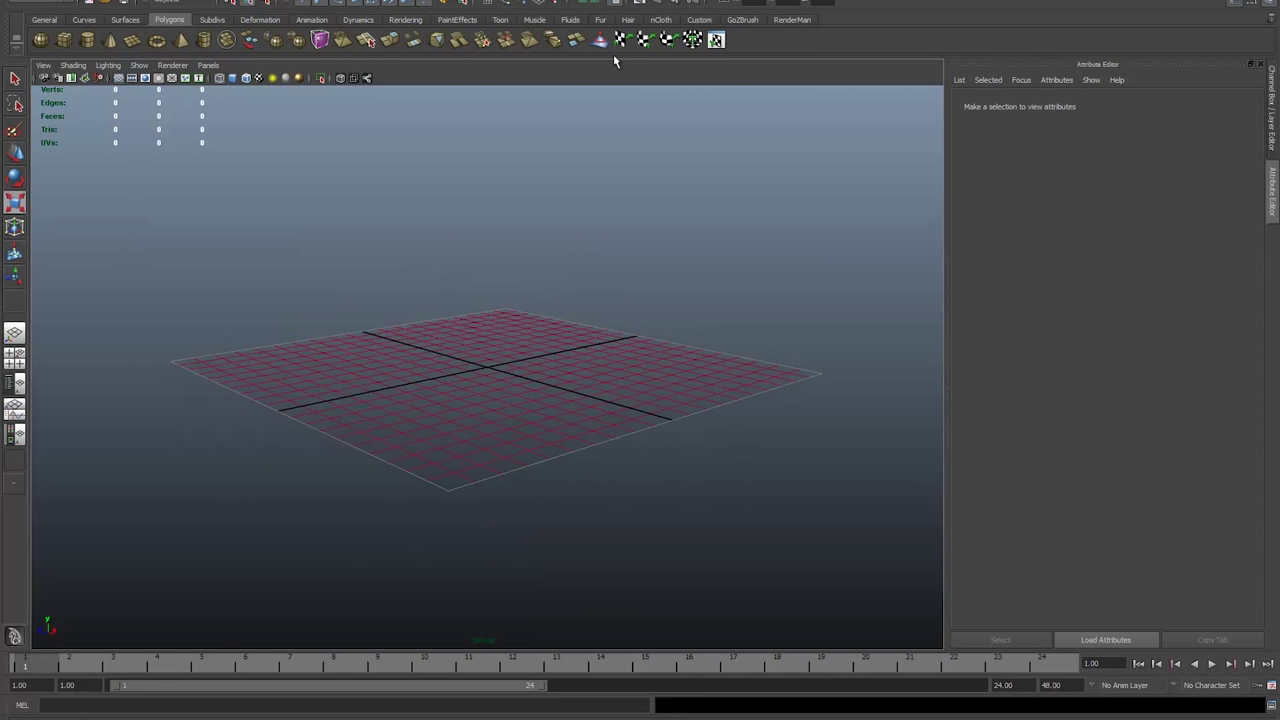
pyautogui.click(689, 6)
pyautogui.click(662, 106)
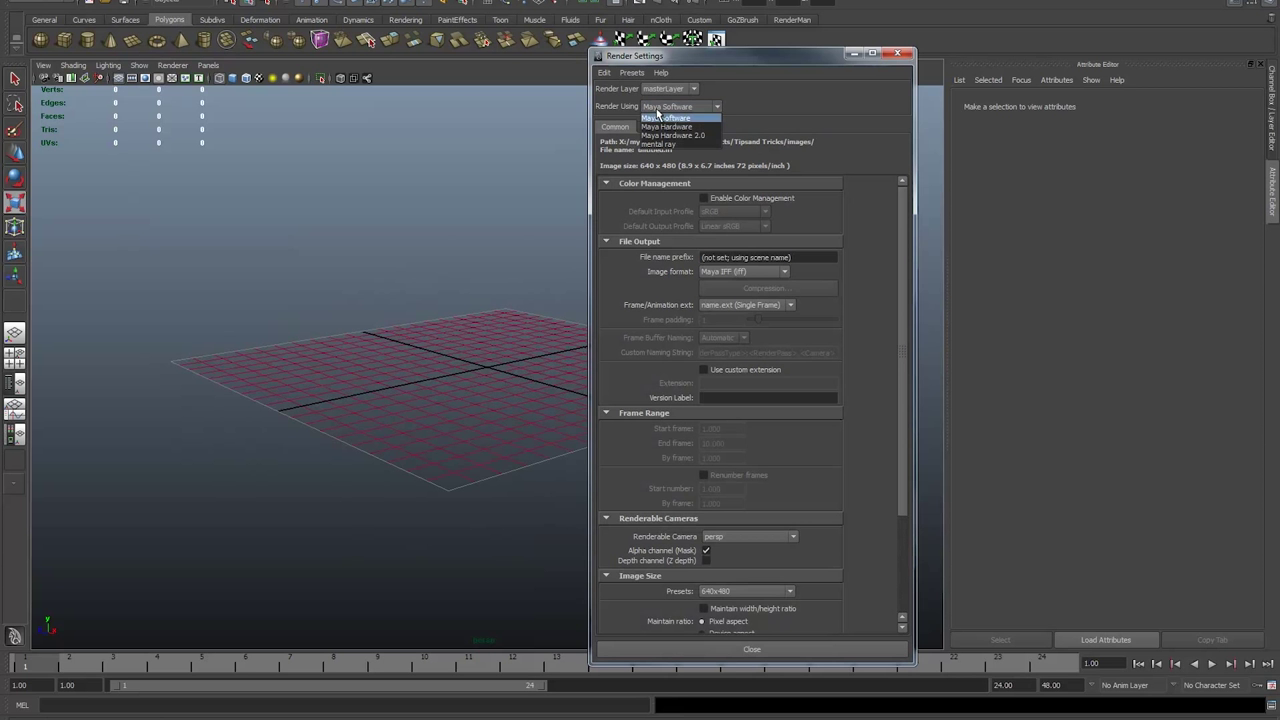
pyautogui.click(662, 144)
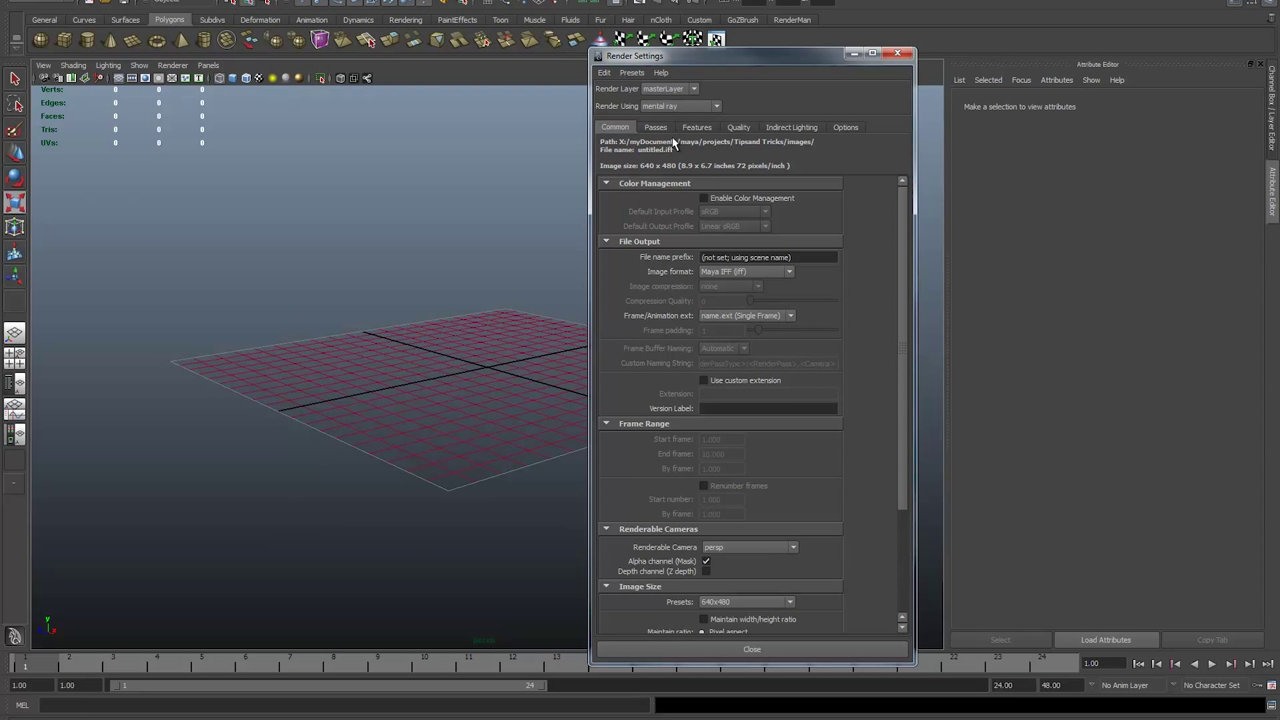
pyautogui.click(805, 128)
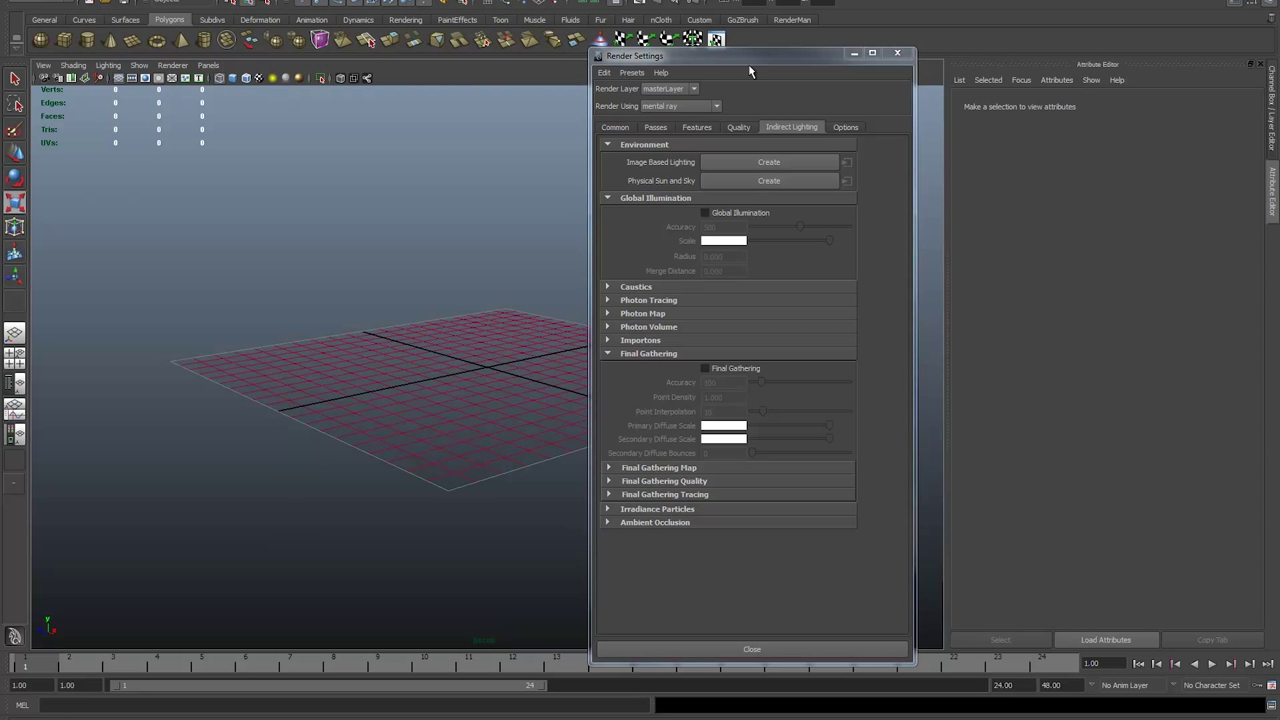
pyautogui.click(785, 162)
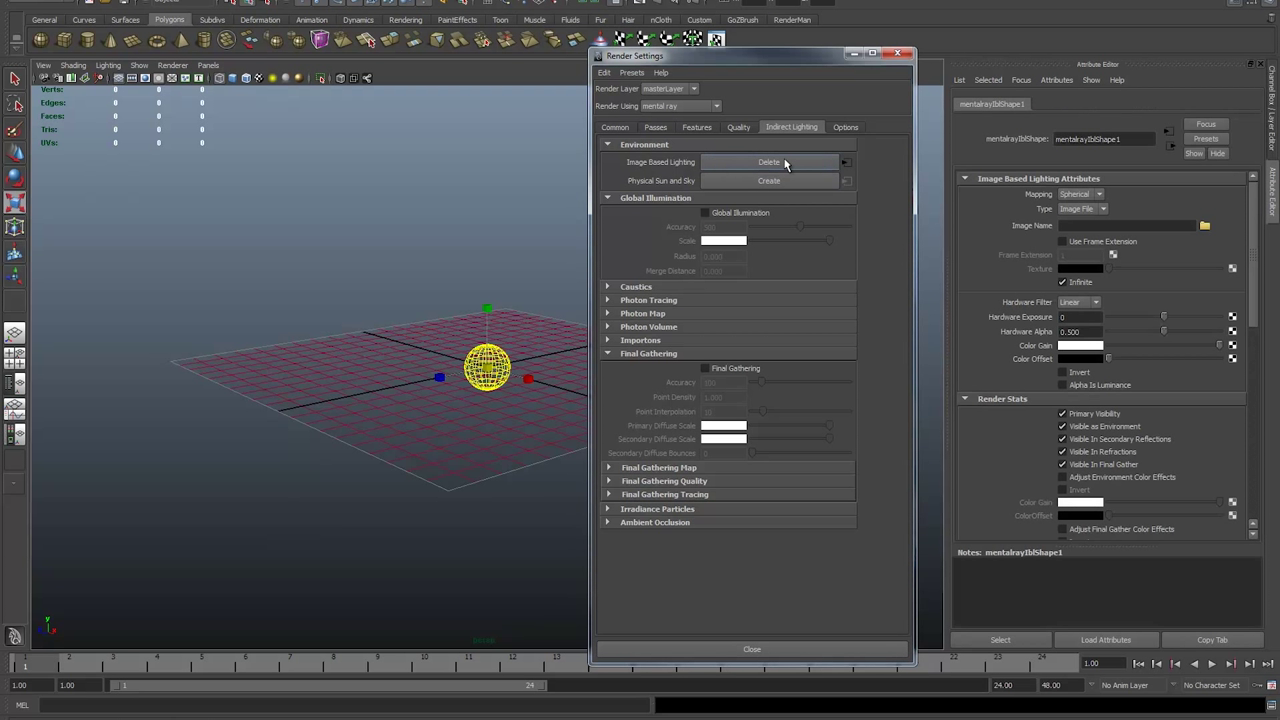
pyautogui.click(897, 53)
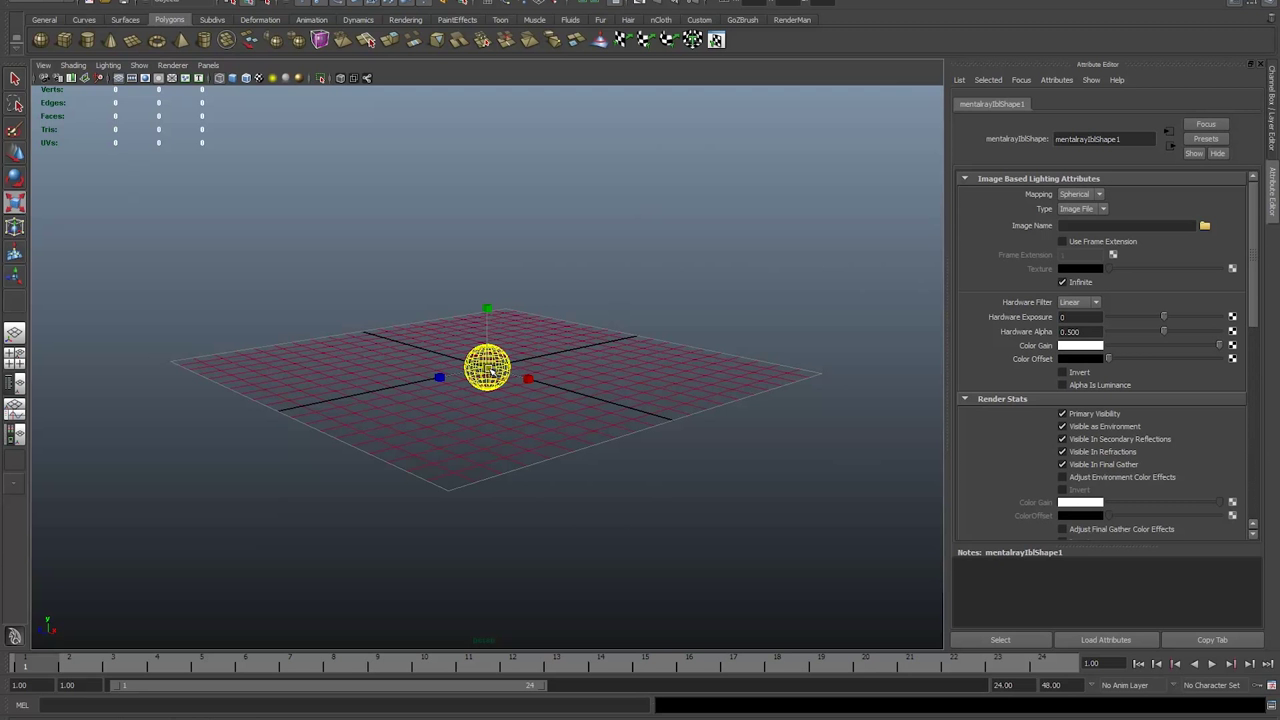
# Step: Scale the IBL sphere up so it surrounds the grid
pyautogui.scroll(-5, 505, 373)
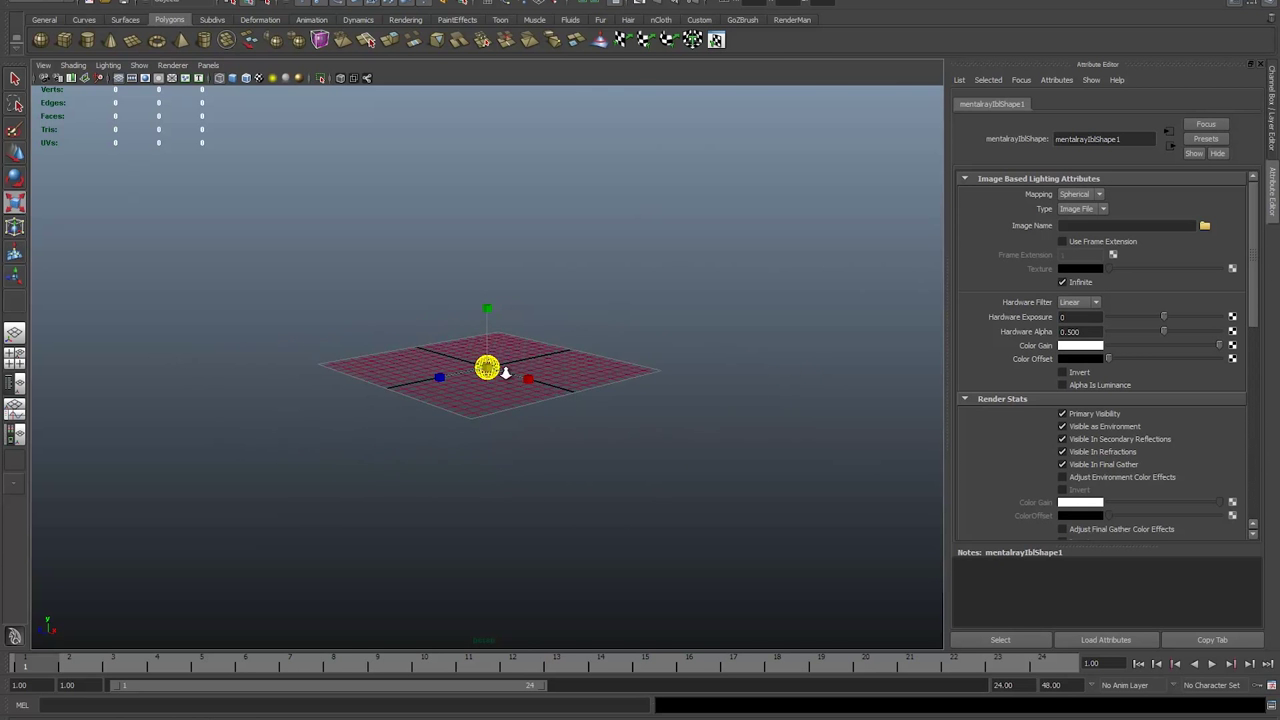
pyautogui.scroll(-2, 505, 373)
pyautogui.moveTo(487, 368); pyautogui.dragTo(680, 372)
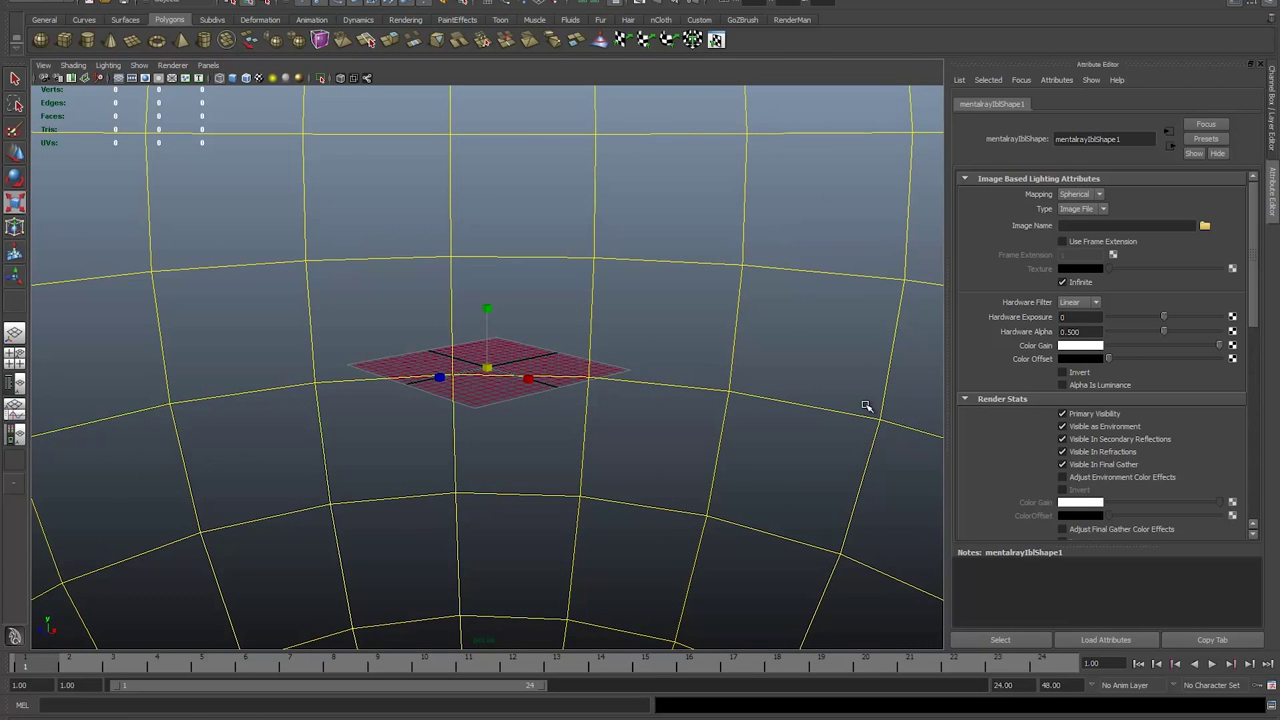
pyautogui.scroll(3, 803, 520)
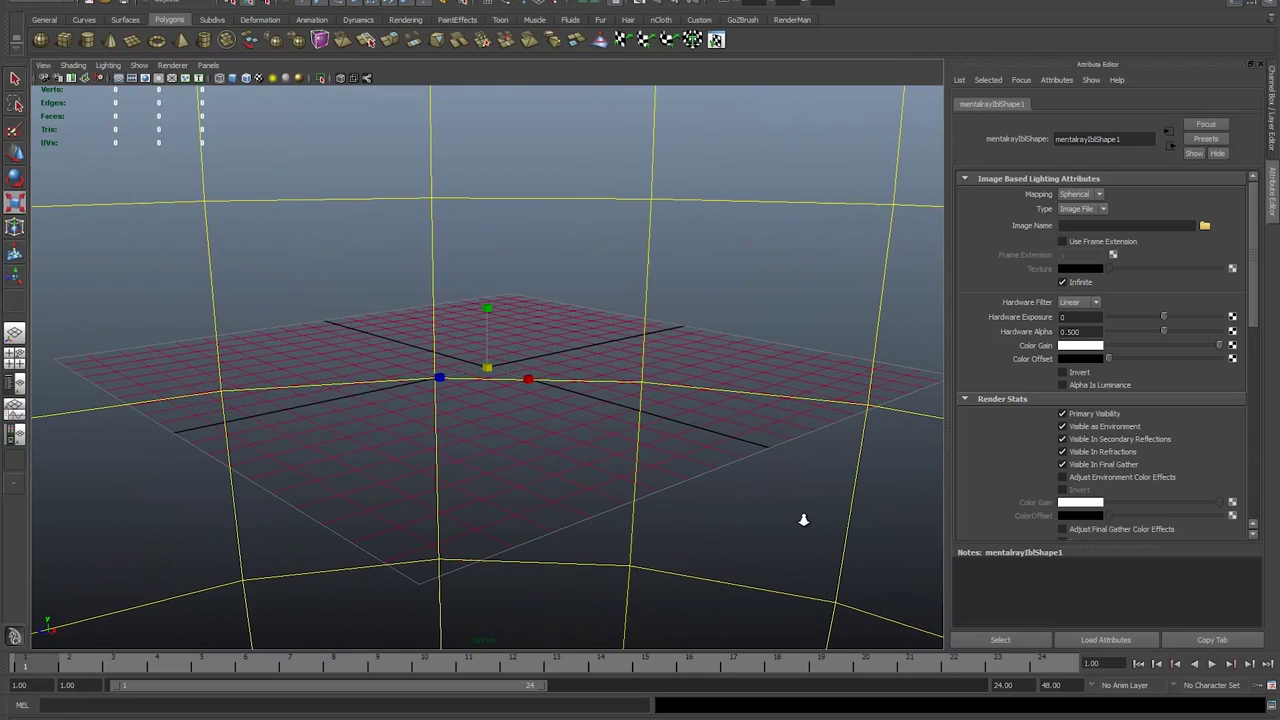
pyautogui.moveTo(366, 390)
pyautogui.mouseDown()
pyautogui.moveTo(480, 386)
pyautogui.moveTo(371, 400)
pyautogui.moveTo(360, 389)
pyautogui.mouseUp()
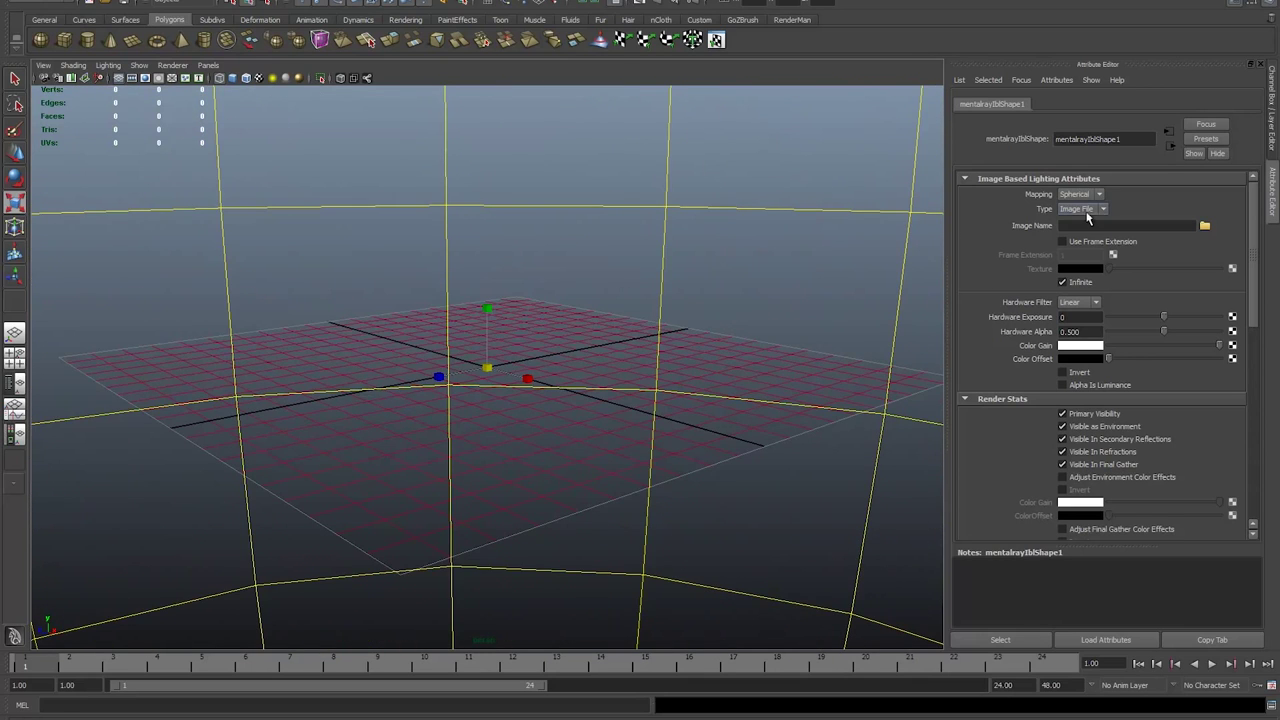
# Step: Load HDRflattened.hdr from the Making an IBL > Images folder as the IBL image
pyautogui.click(1205, 227)
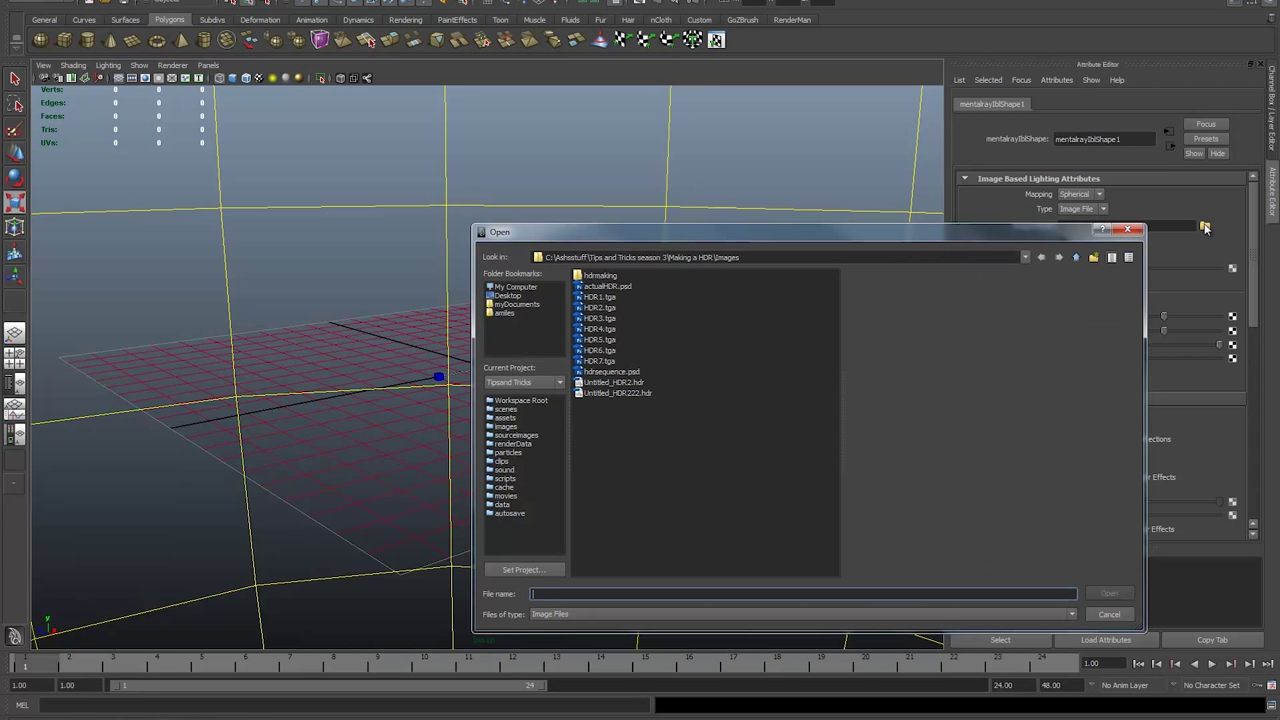
pyautogui.click(1076, 257)
pyautogui.click(1076, 257)
pyautogui.doubleClick(608, 320)
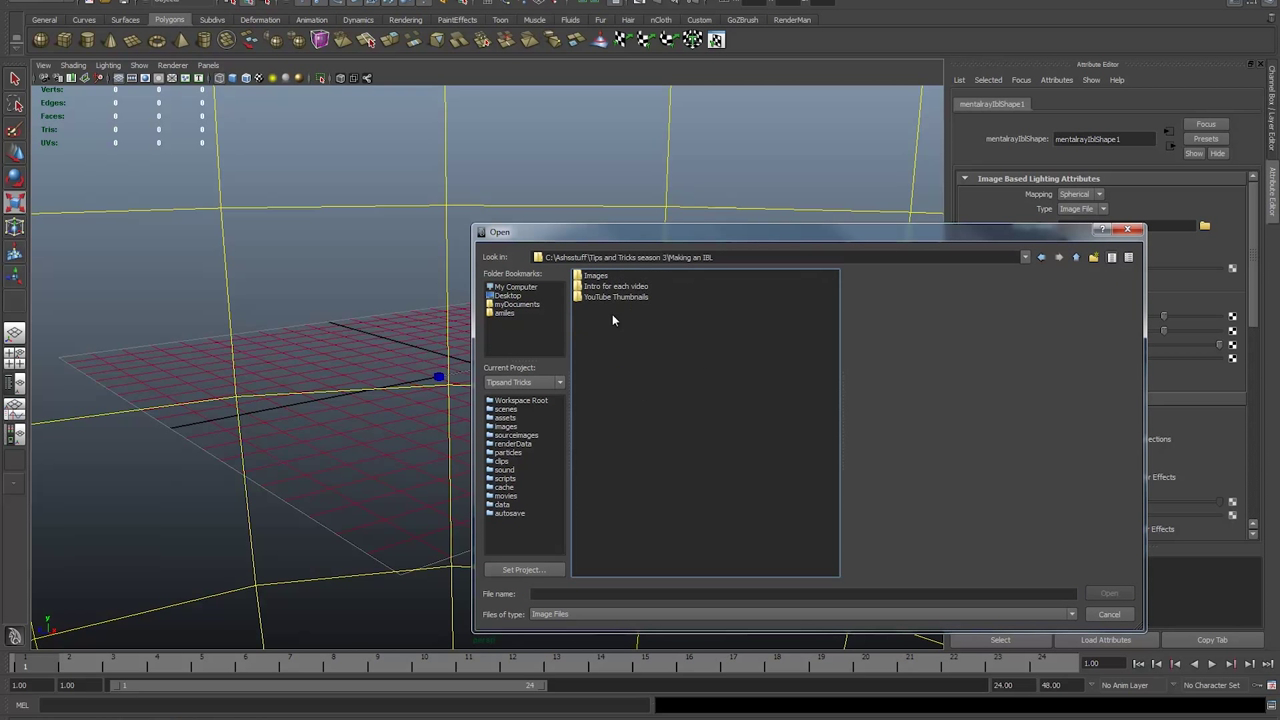
pyautogui.doubleClick(595, 276)
pyautogui.click(612, 275)
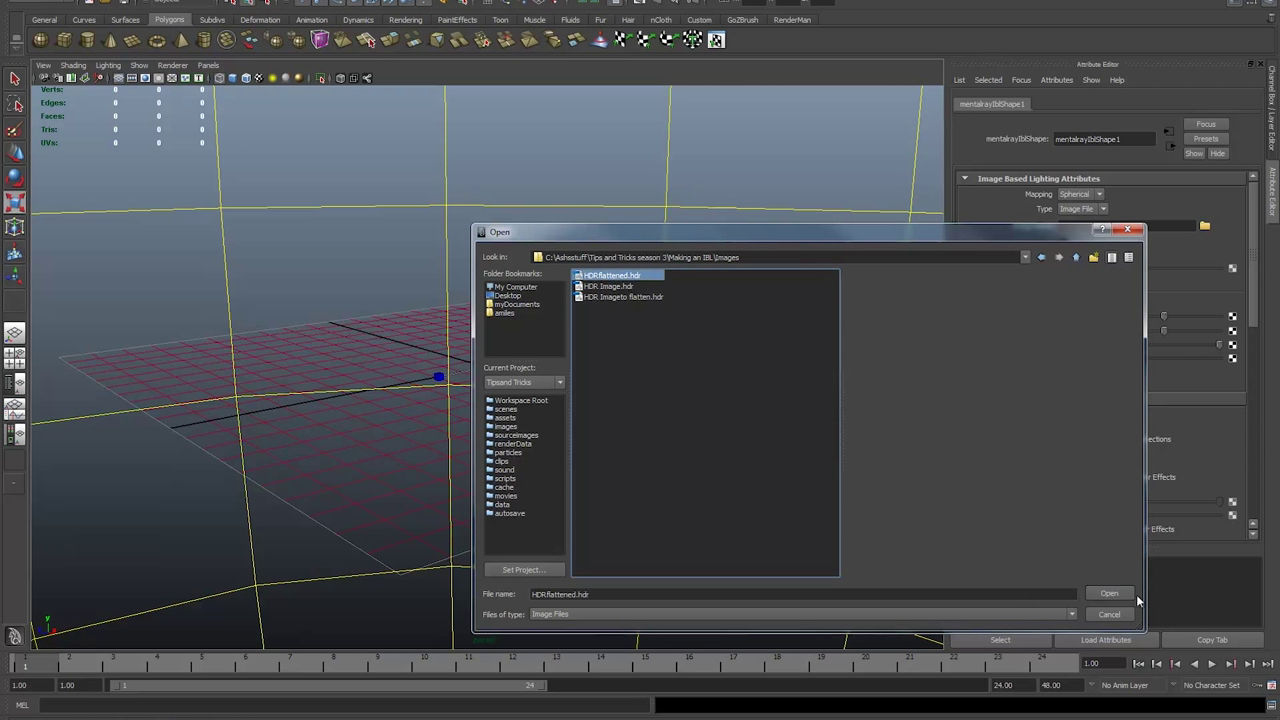
pyautogui.click(1110, 594)
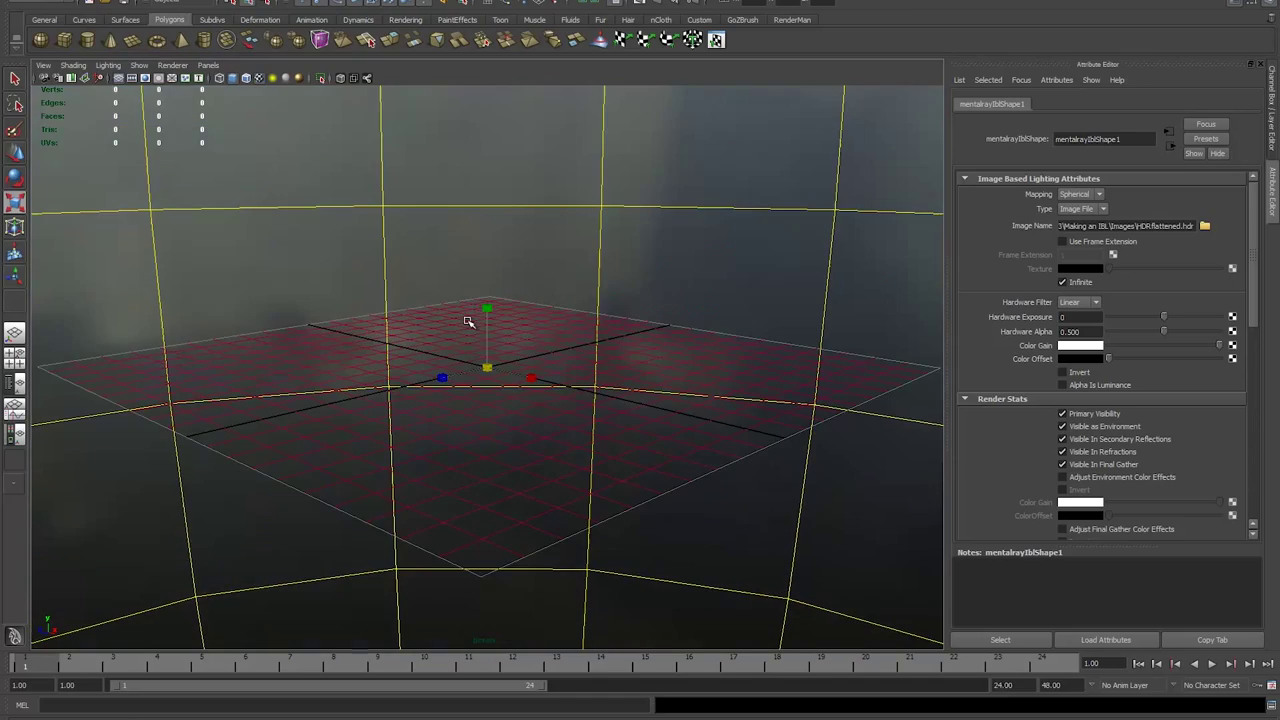
pyautogui.keyDown('alt'); pyautogui.moveTo(467, 321); pyautogui.dragTo(769, 234); pyautogui.keyUp('alt')
pyautogui.press('f')
pyautogui.scroll(5, 477, 391)
pyautogui.scroll(3, 374, 477)
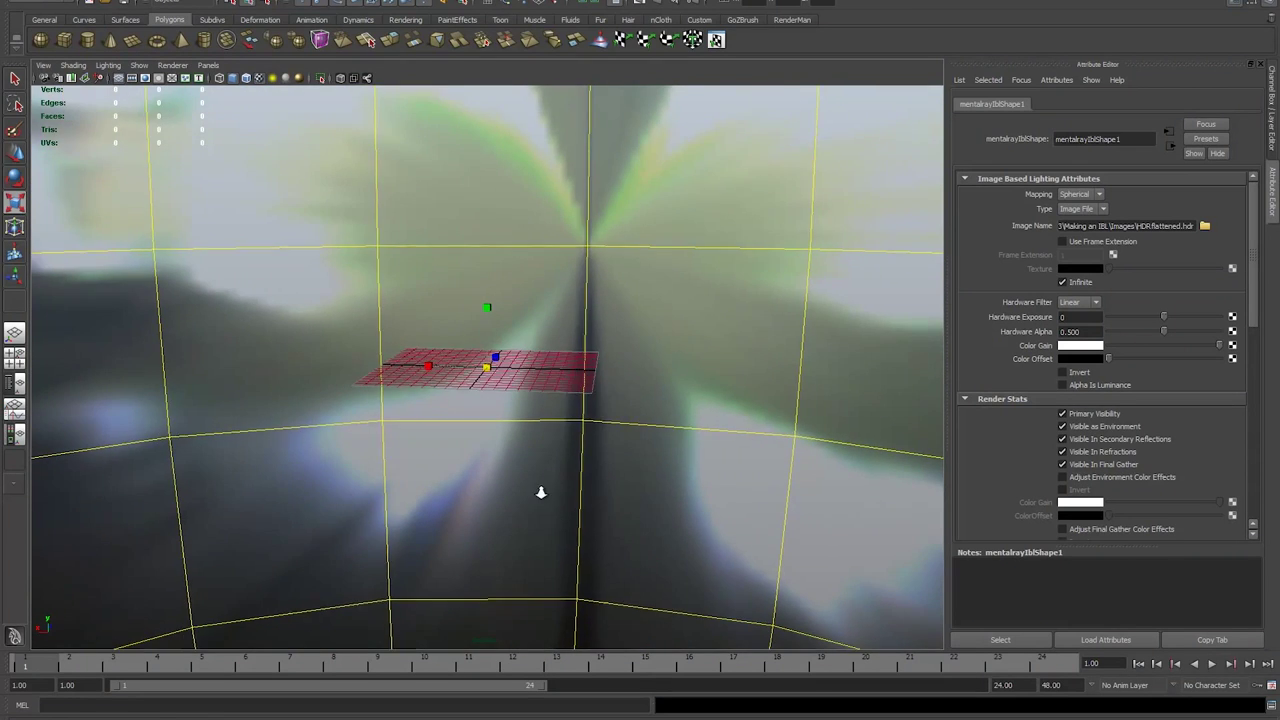
pyautogui.keyDown('alt'); pyautogui.moveTo(540, 491); pyautogui.dragTo(423, 397); pyautogui.keyUp('alt')
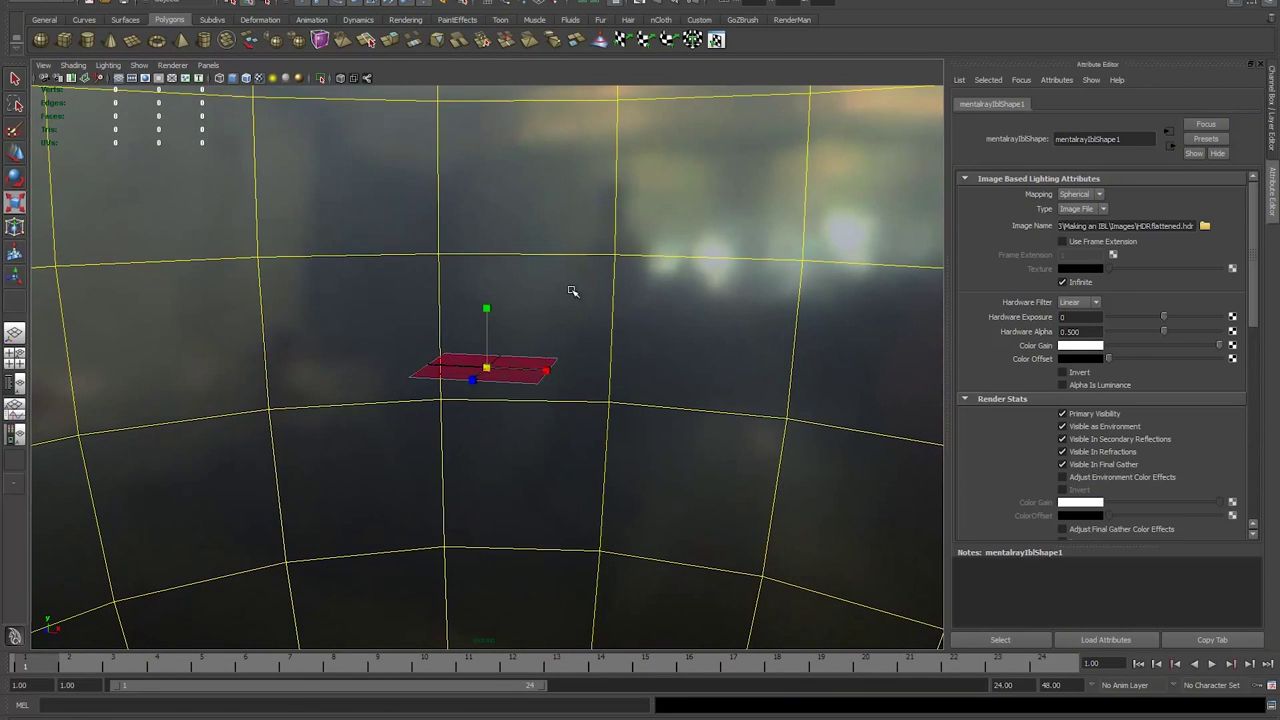
pyautogui.keyDown('alt'); pyautogui.moveTo(572, 291); pyautogui.dragTo(617, 243); pyautogui.keyUp('alt')
pyautogui.keyDown('alt'); pyautogui.moveTo(780, 437); pyautogui.dragTo(608, 435); pyautogui.keyUp('alt')
pyautogui.keyDown('alt'); pyautogui.moveTo(712, 491); pyautogui.dragTo(434, 297); pyautogui.keyUp('alt')
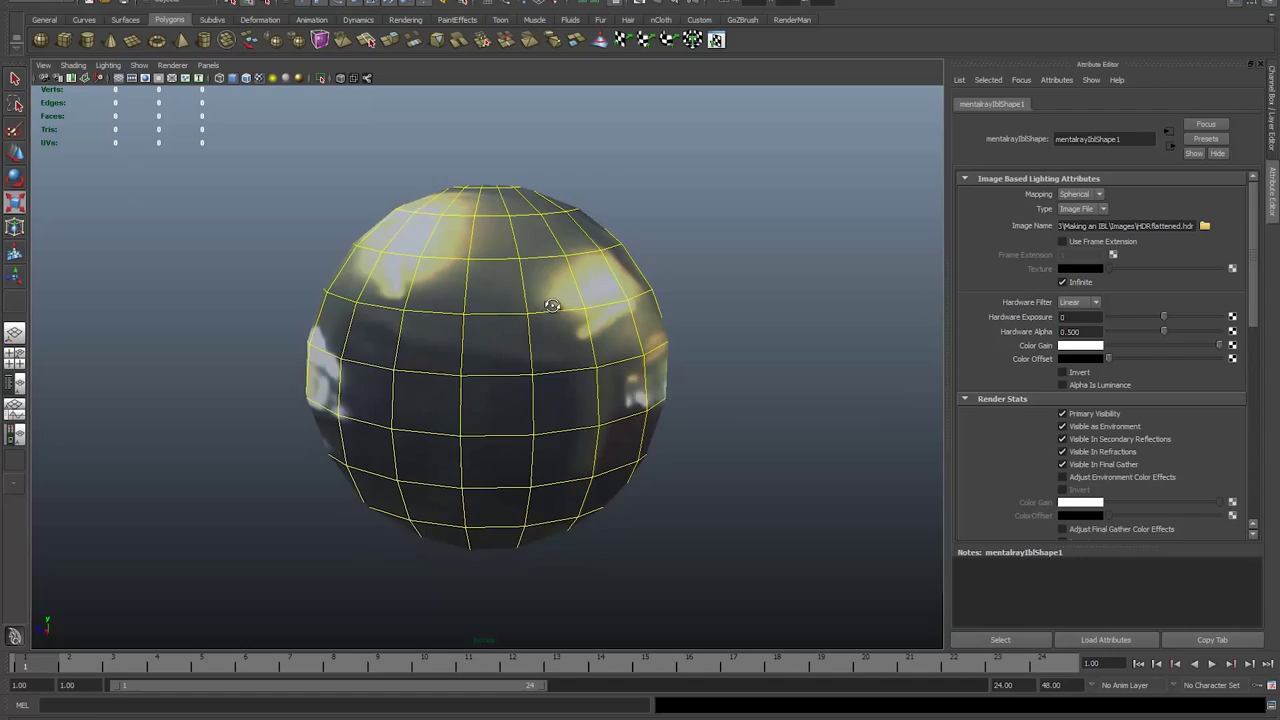
pyautogui.keyDown('alt'); pyautogui.moveTo(455, 346); pyautogui.dragTo(863, 621); pyautogui.keyUp('alt')
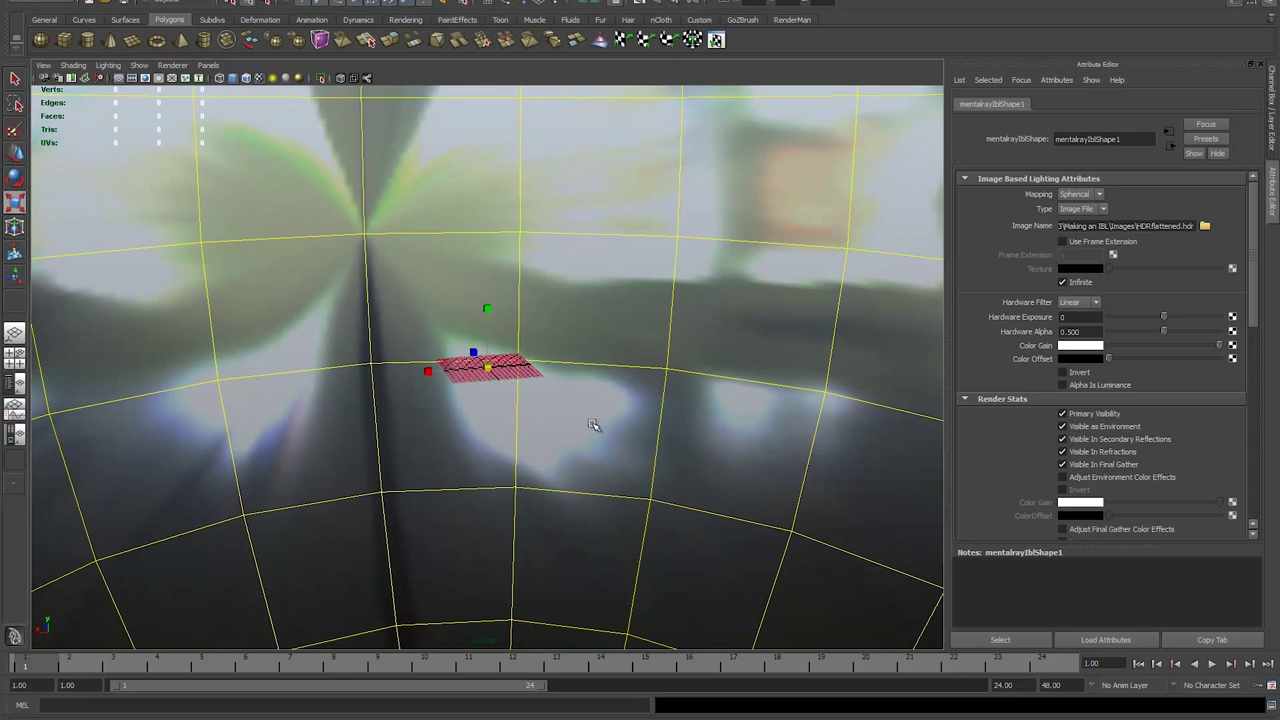
pyautogui.keyDown('alt'); pyautogui.moveTo(593, 425); pyautogui.dragTo(527, 415); pyautogui.keyUp('alt')
pyautogui.moveTo(591, 446); pyautogui.dragTo(620, 443)
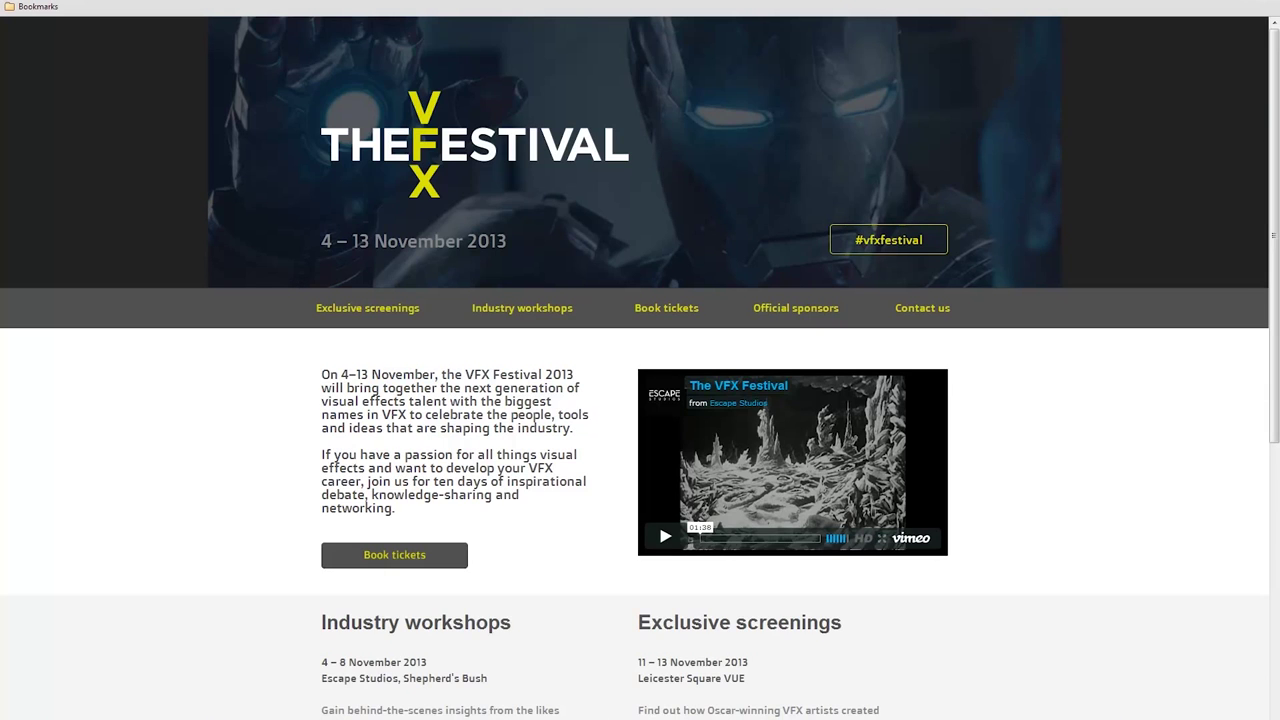
# Step: Scroll down The VFX Festival homepage in the browser
pyautogui.moveTo(1272, 277); pyautogui.dragTo(1274, 516)
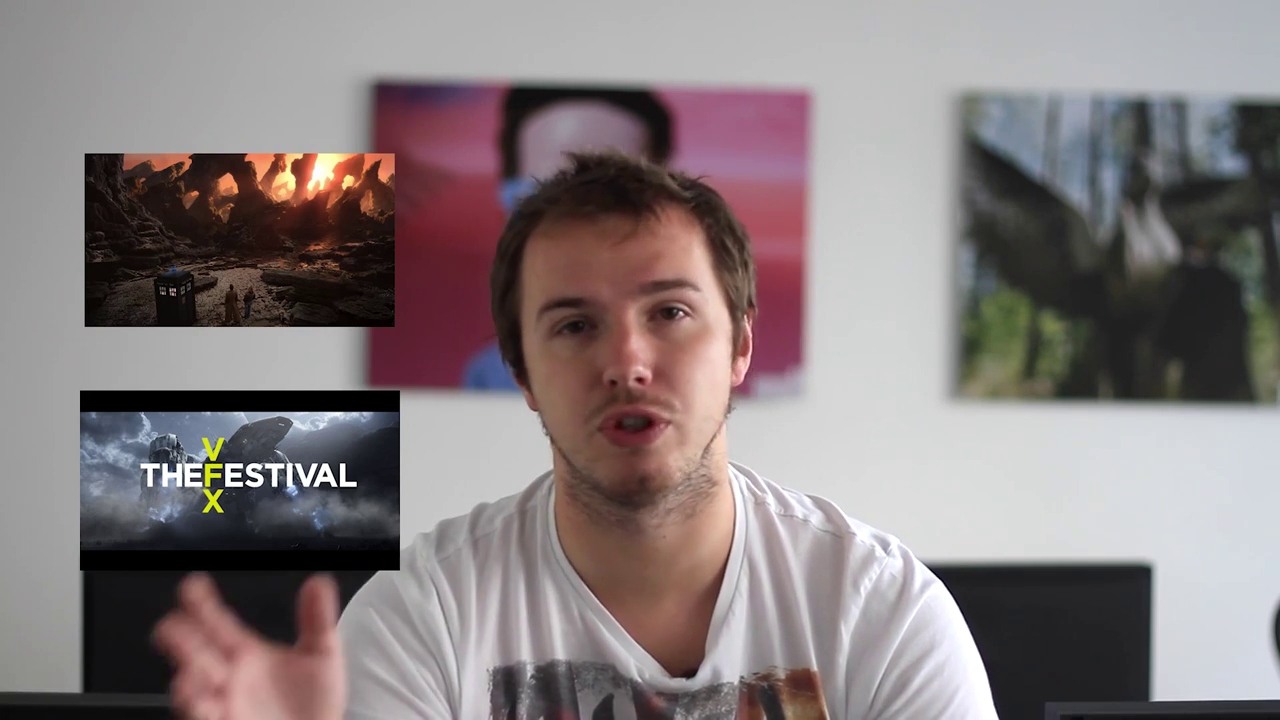